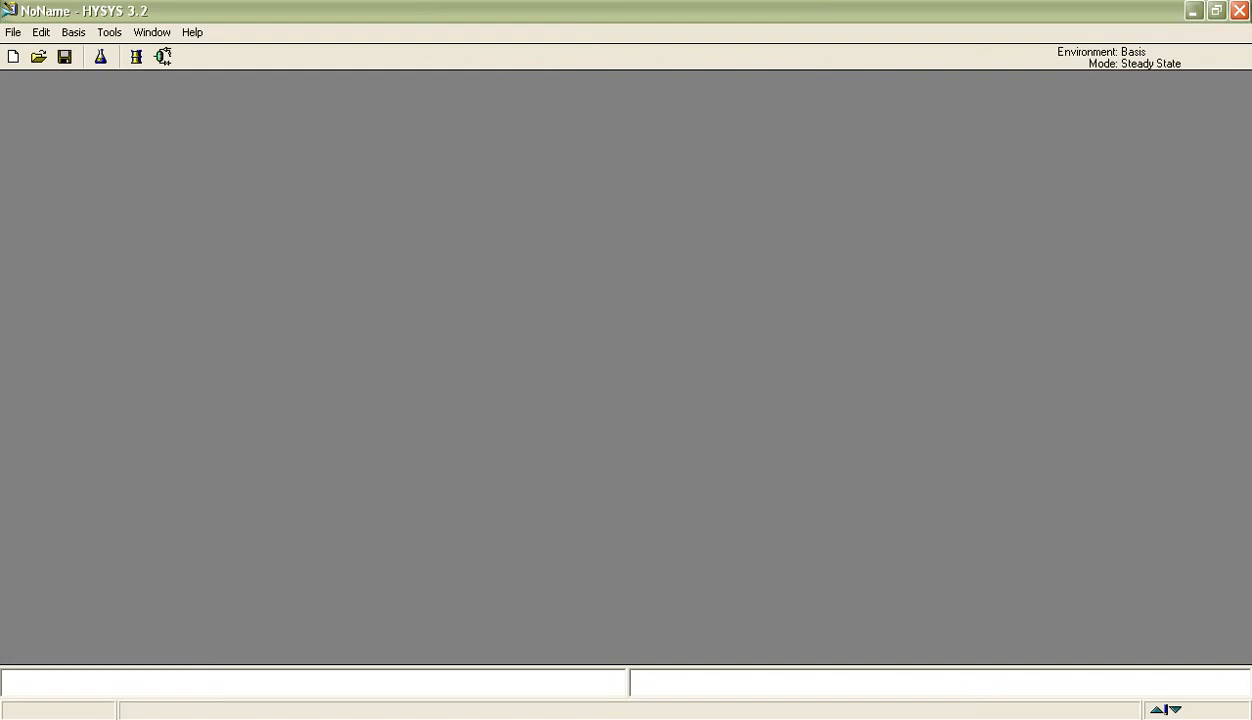
Create a new simulation case and add a new component list to it
click(13, 32)
mouse_move(45, 62)
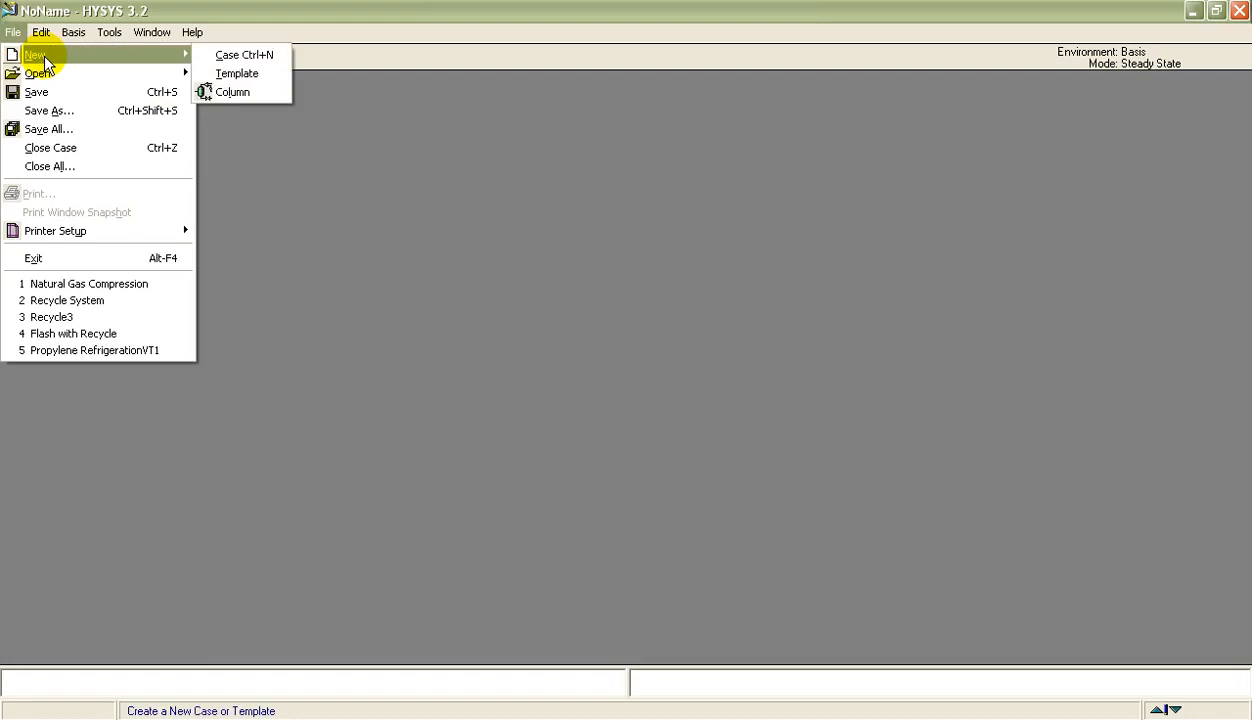
click(462, 290)
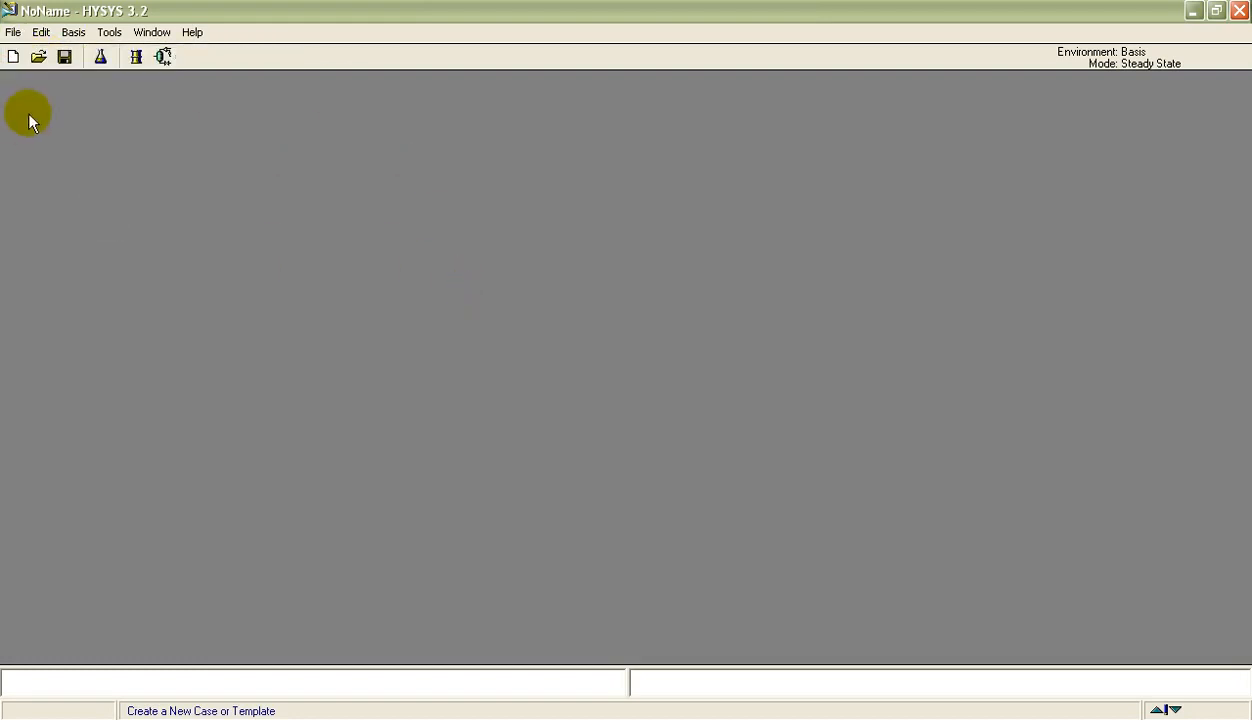
click(13, 57)
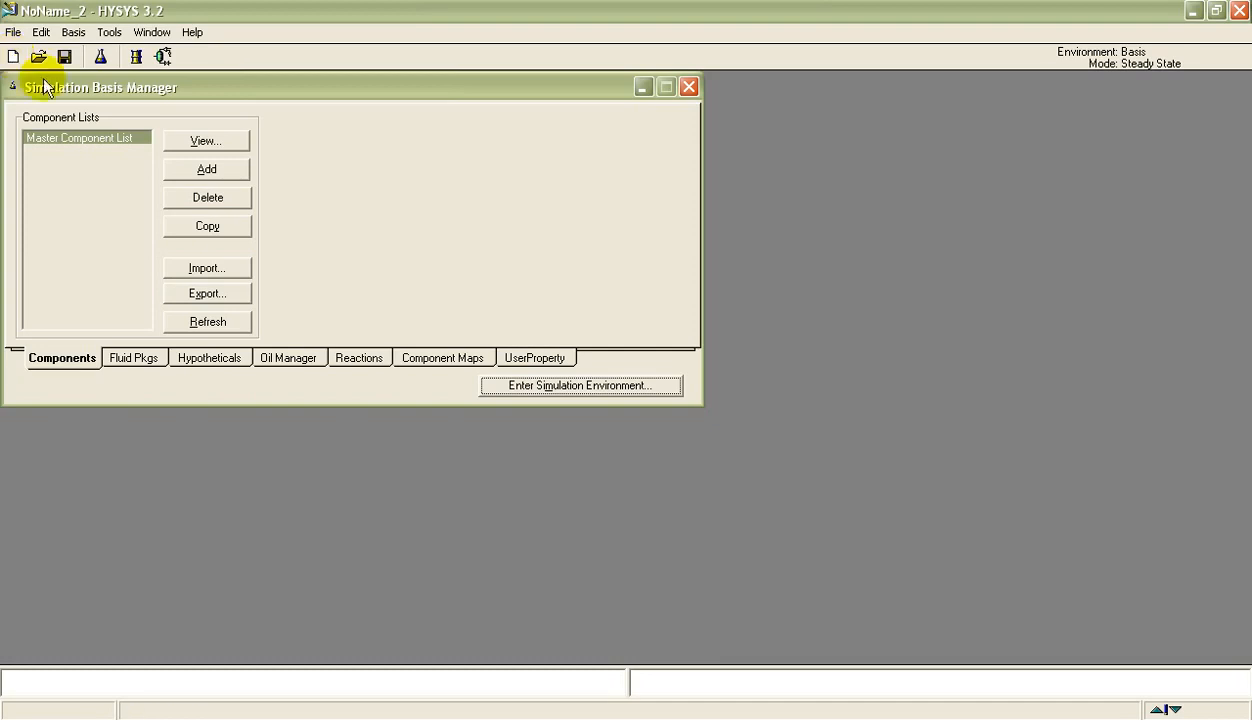
click(231, 176)
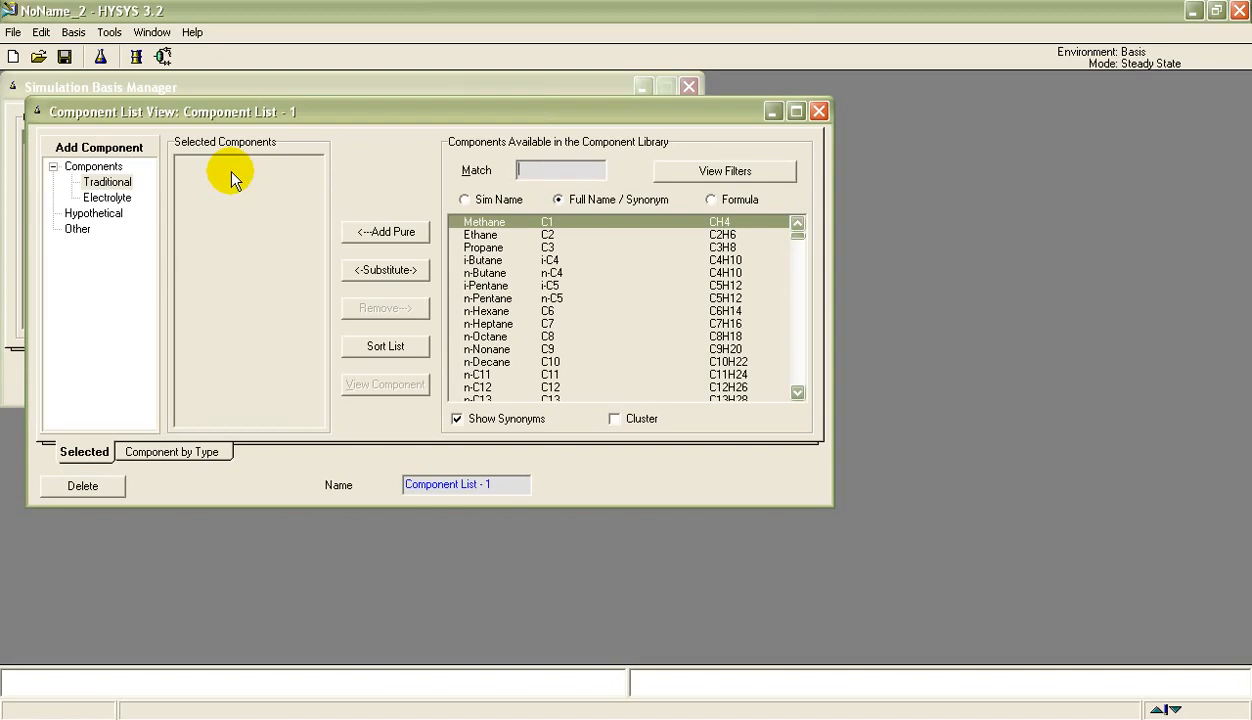
Look up ethylene in the component library by its formula C2H4 and add it to the component list as a pure component
text(E)
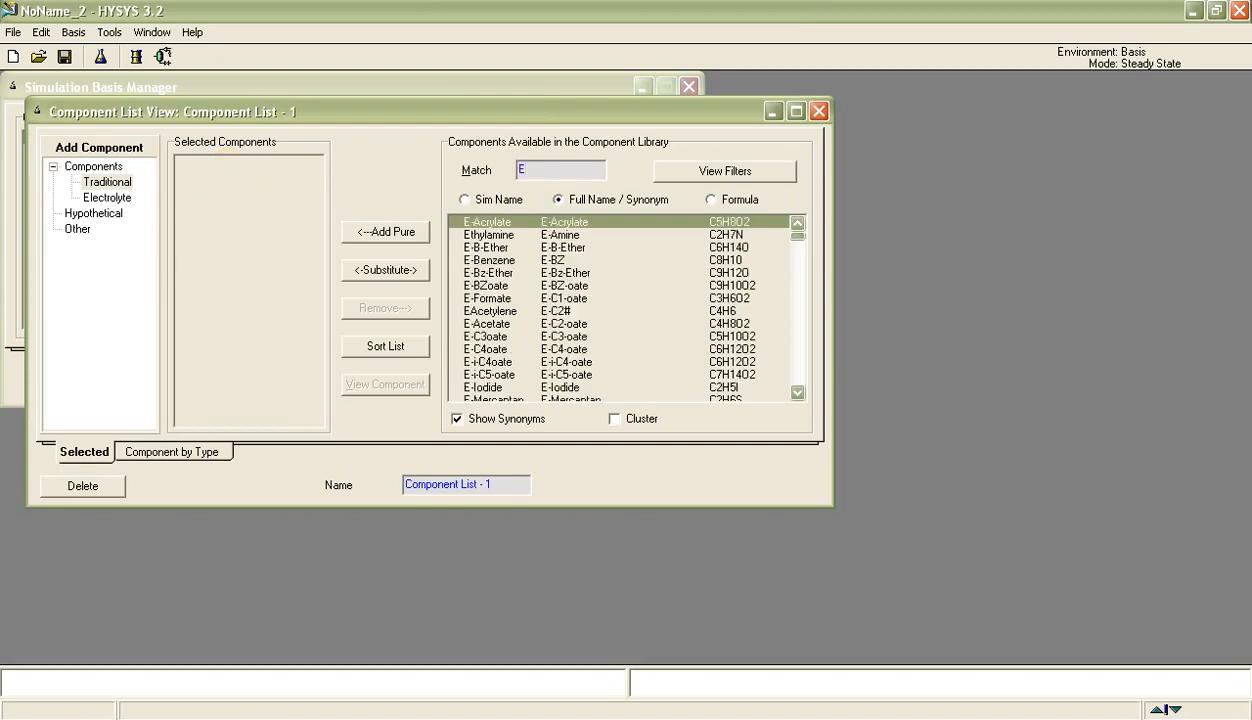
text(THYLENE)
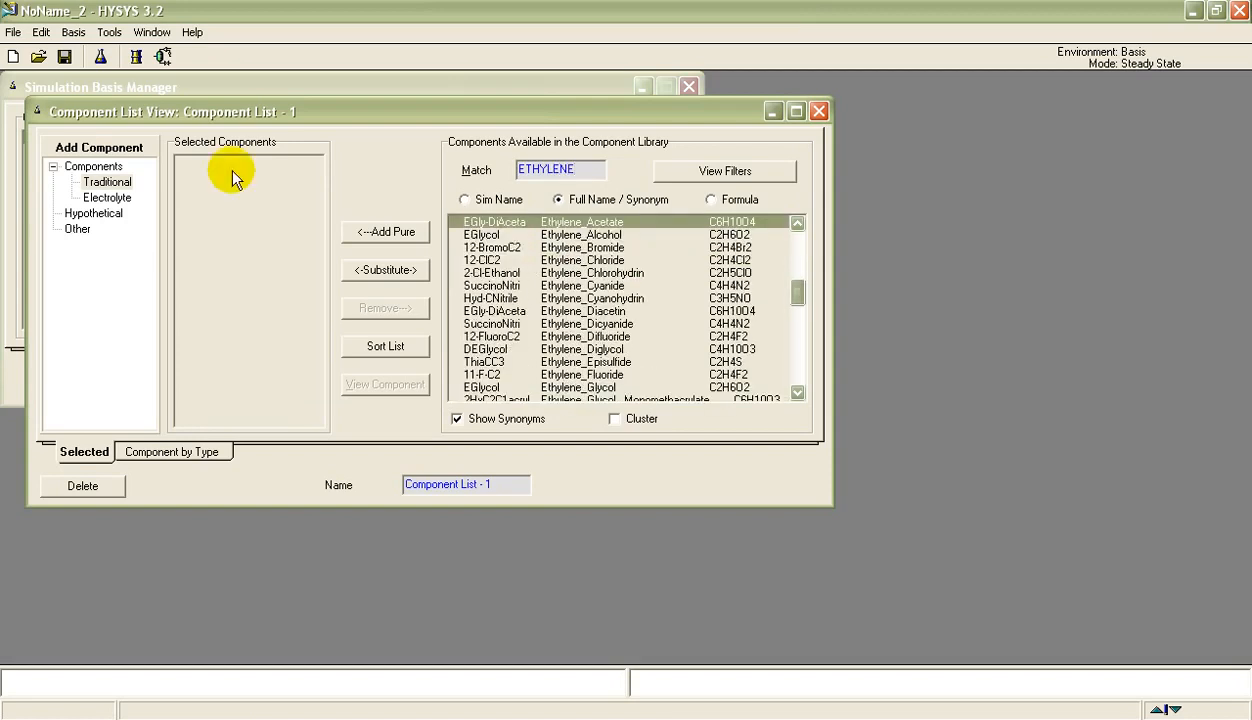
click(718, 199)
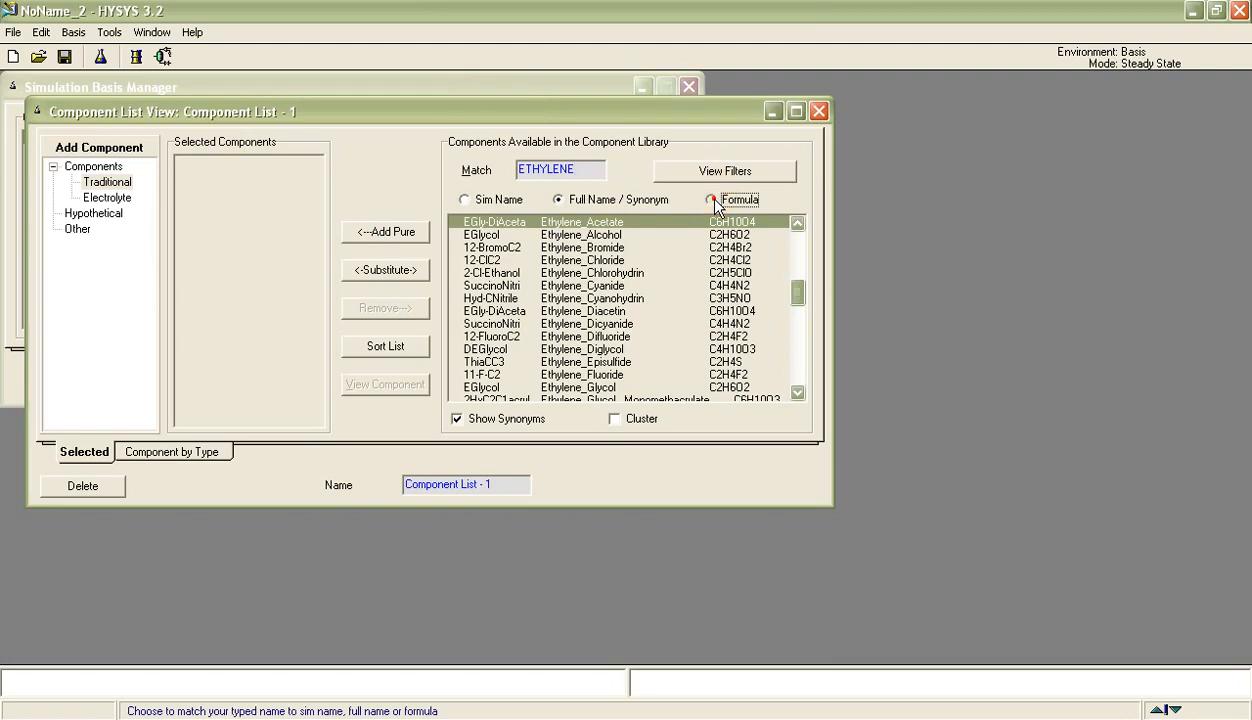
double_click(580, 169)
key(BackSpace)
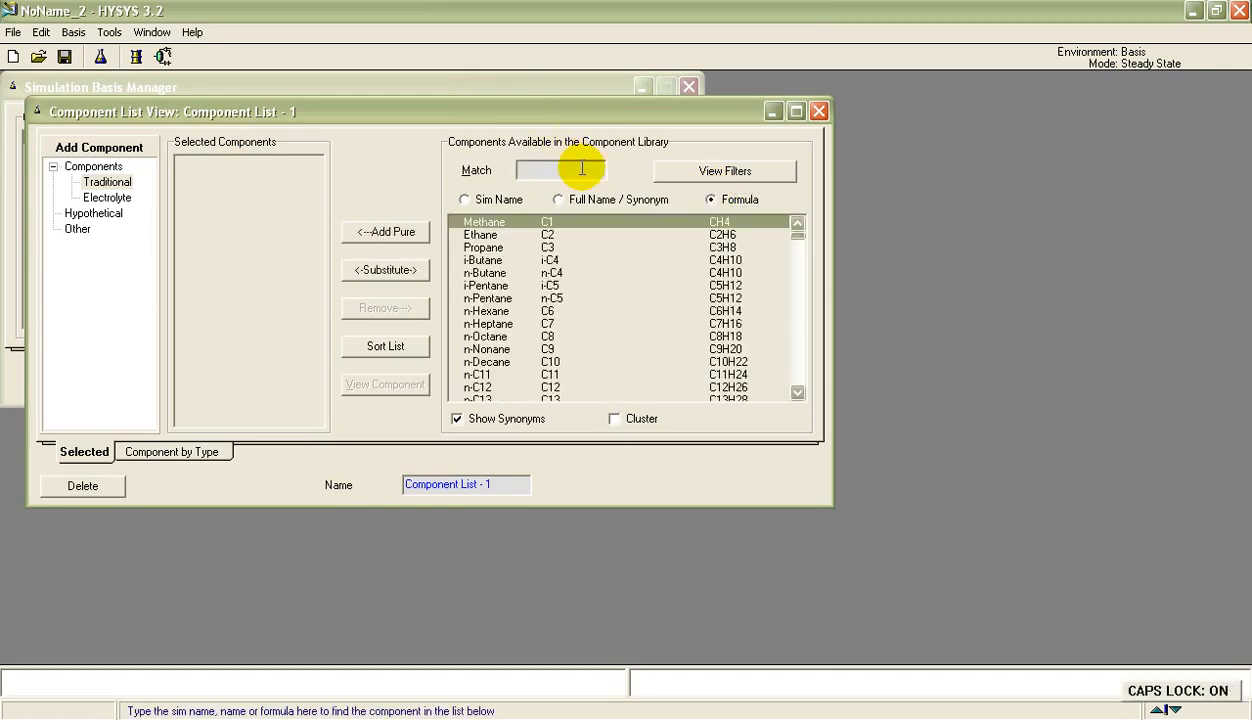
text(C2H4)
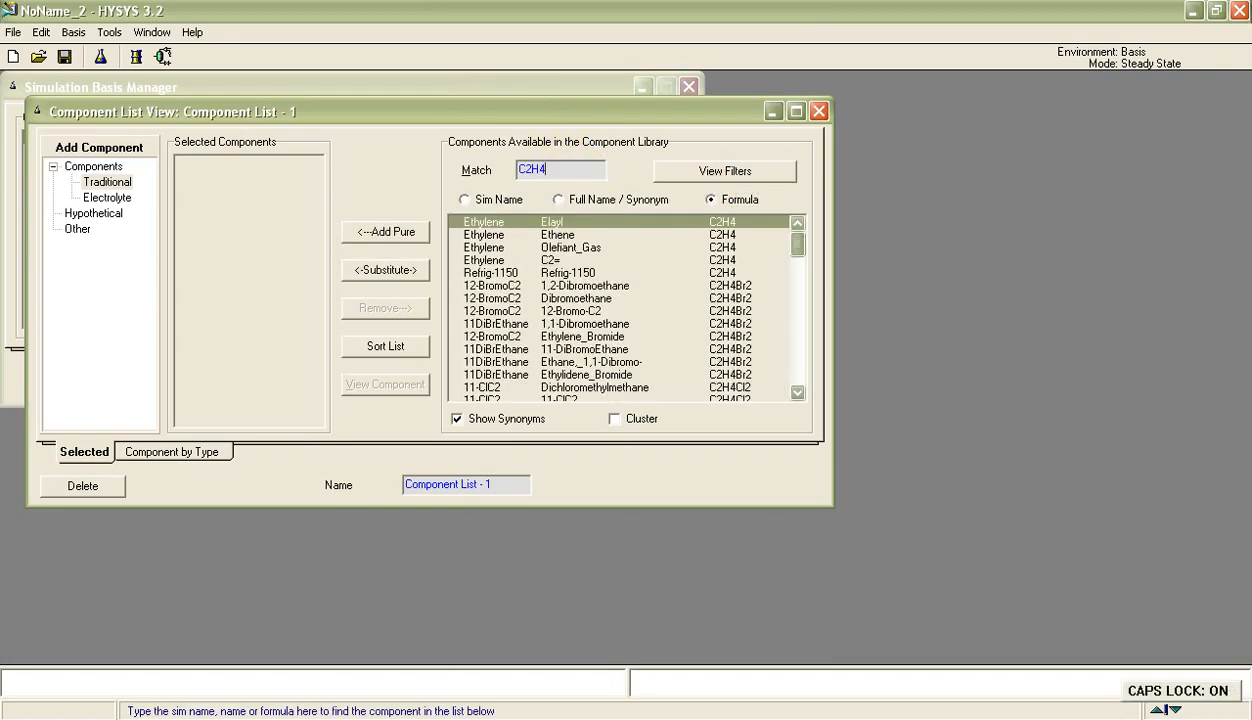
key(Caps_Lock)
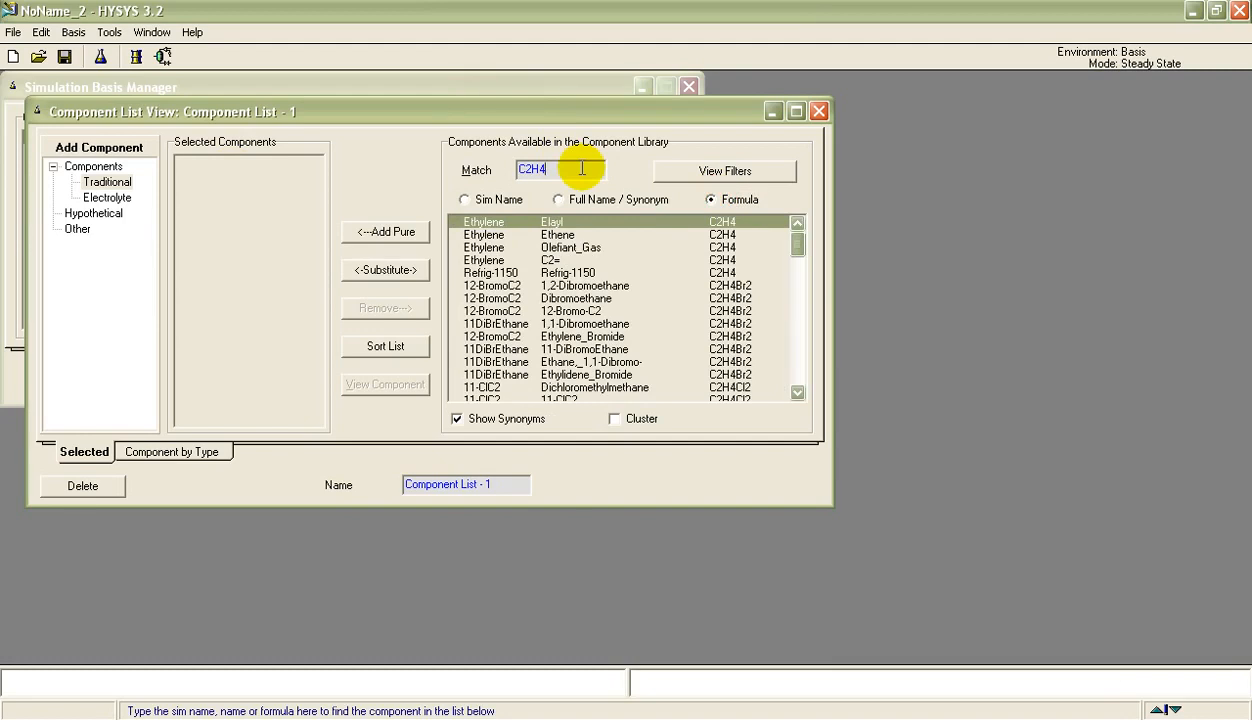
click(564, 236)
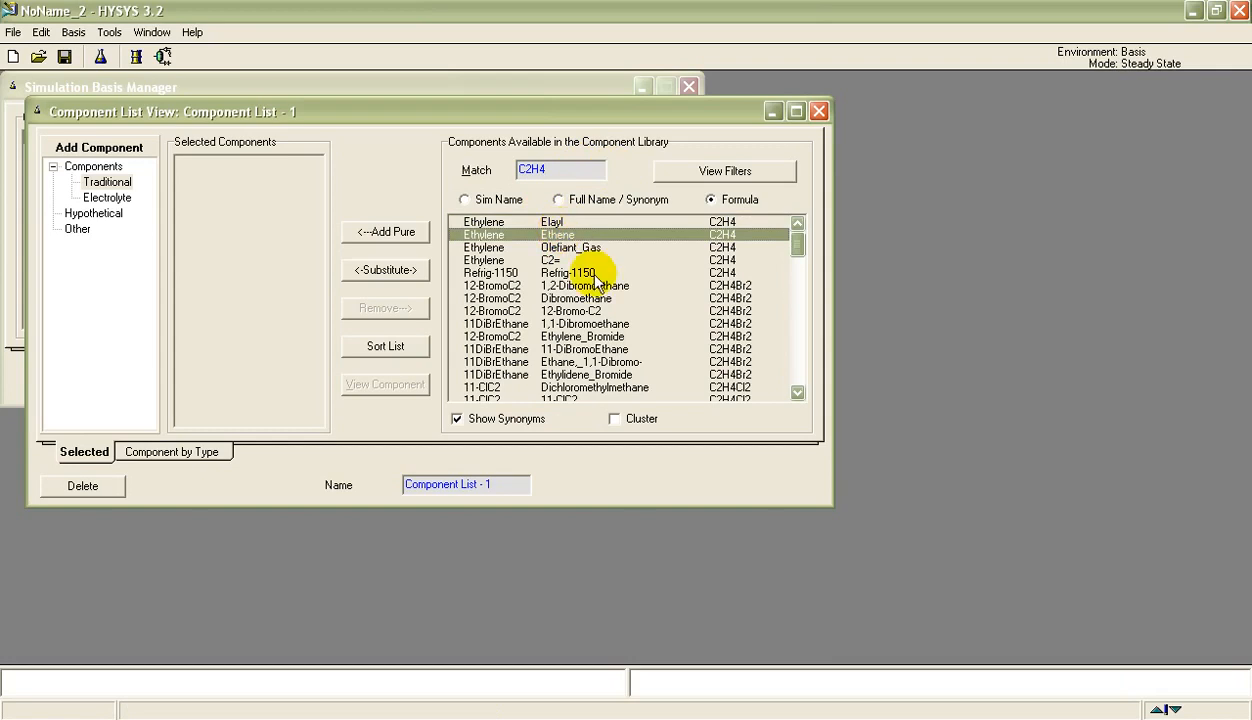
click(403, 237)
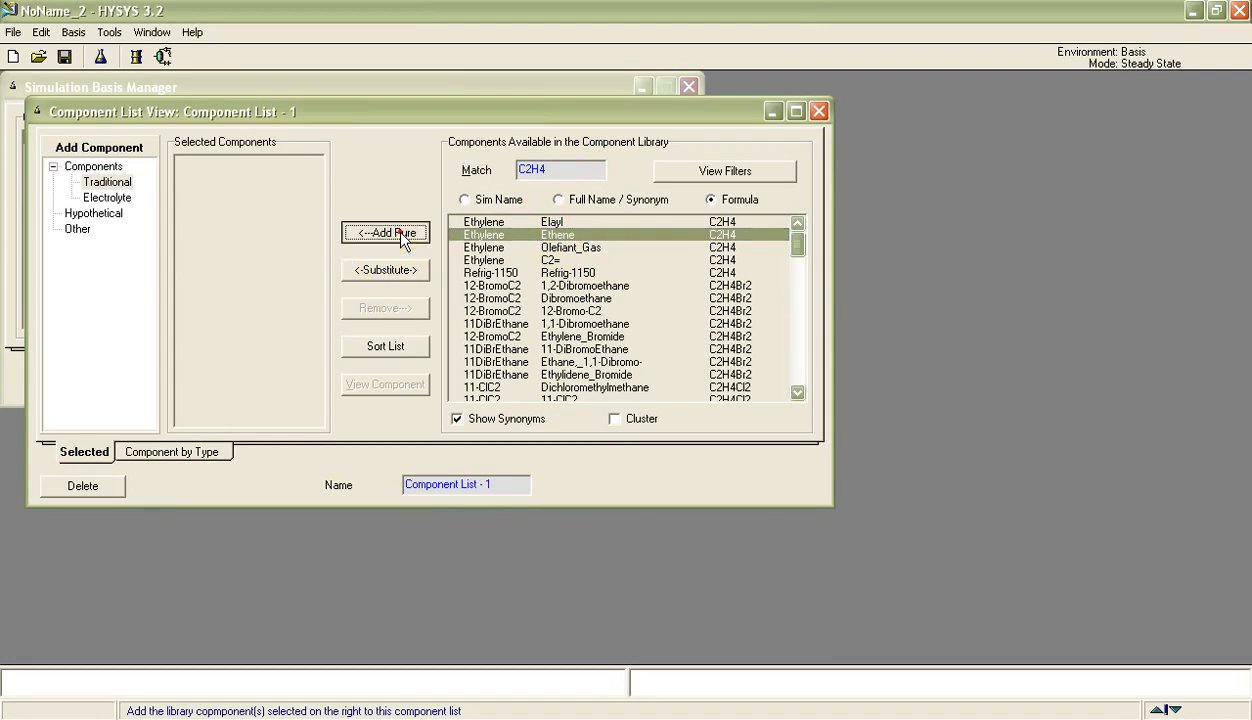
click(403, 237)
Switch the library matching back to full name / synonym and add Nitrogen to the selected components
click(562, 170)
key(BackSpace)
click(557, 198)
click(542, 171)
text(NITROGE)
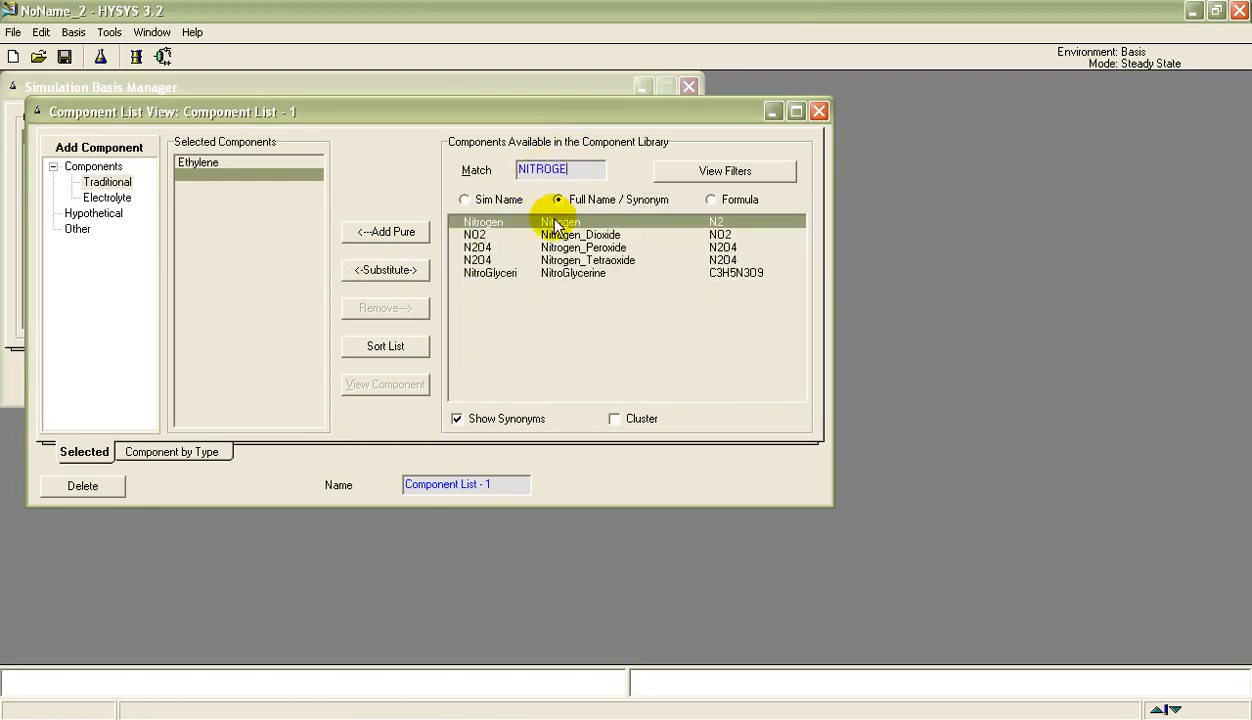
double_click(550, 222)
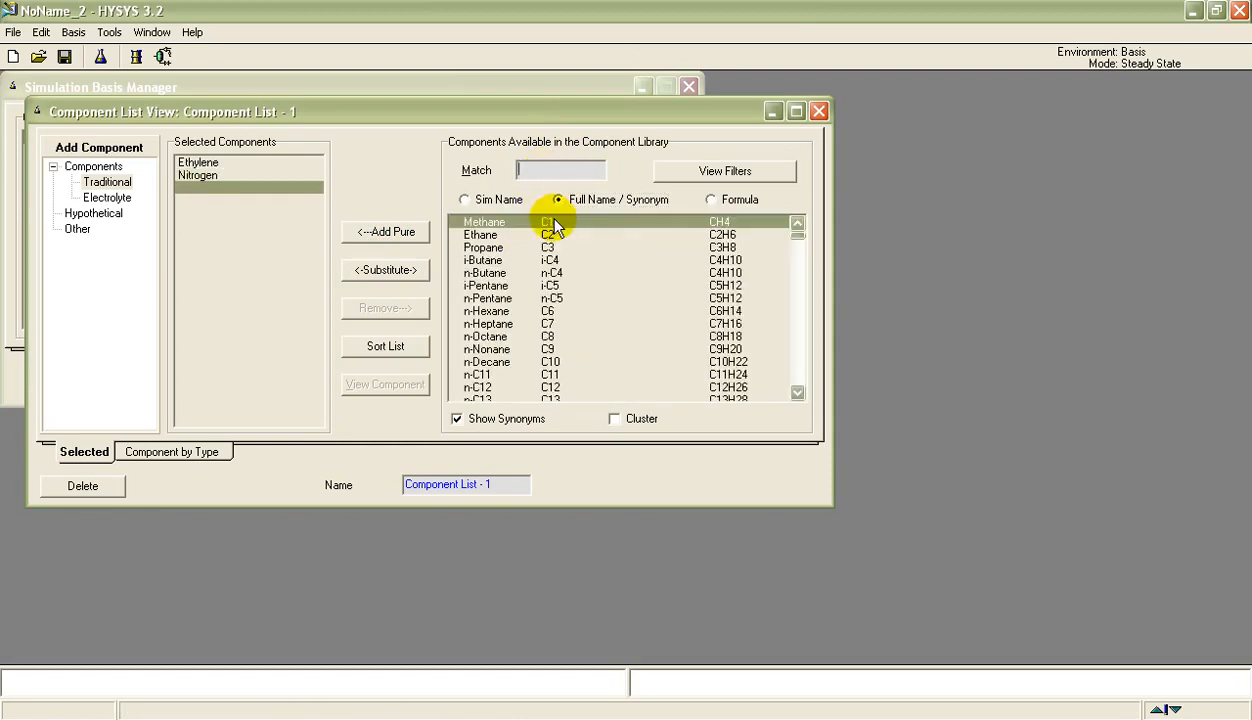
Find HCl in the component library, add it to the selected components and close the component list
click(555, 170)
text(HC)
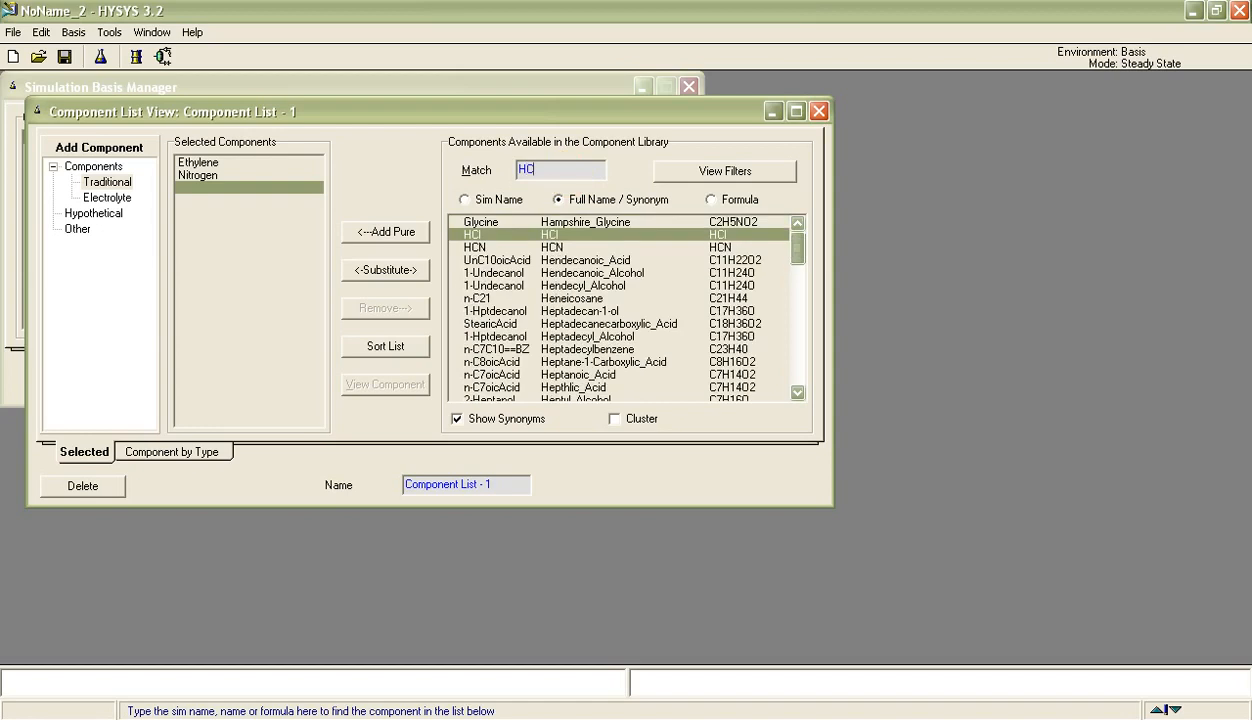
double_click(583, 236)
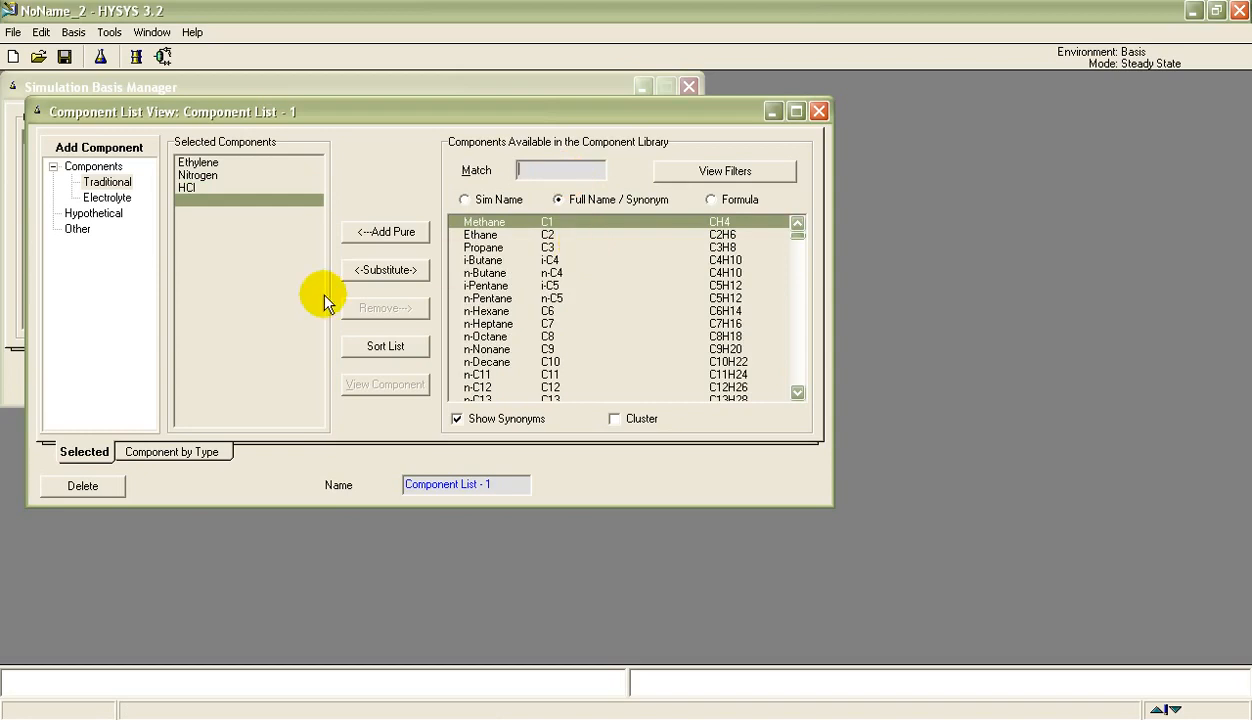
click(819, 111)
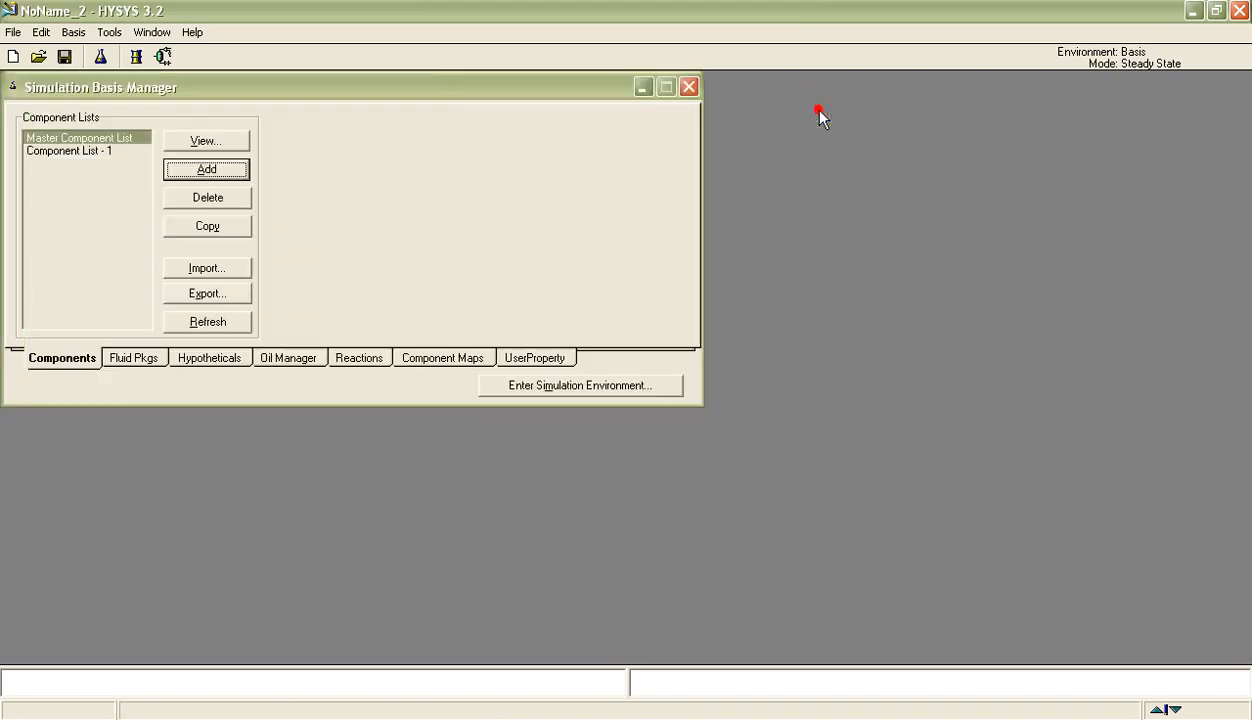
Add a fluid package that uses the Peng-Robinson property package with Component List - 1, and close its window
click(142, 358)
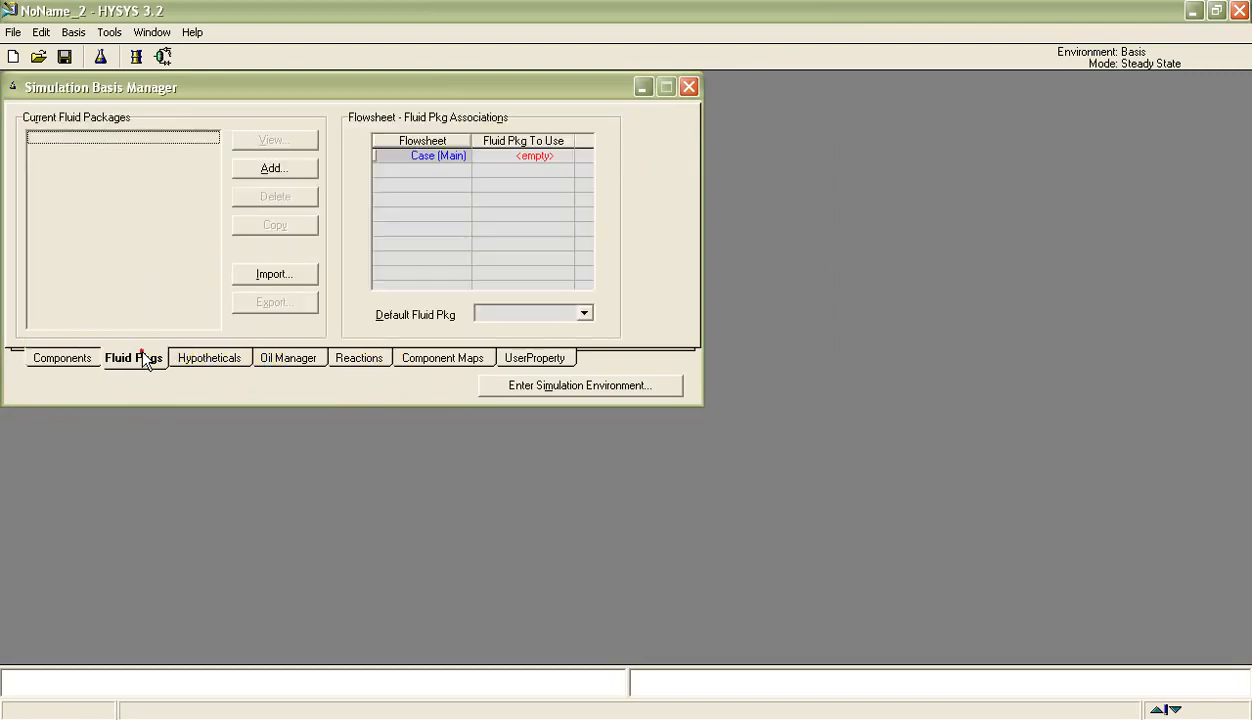
click(275, 166)
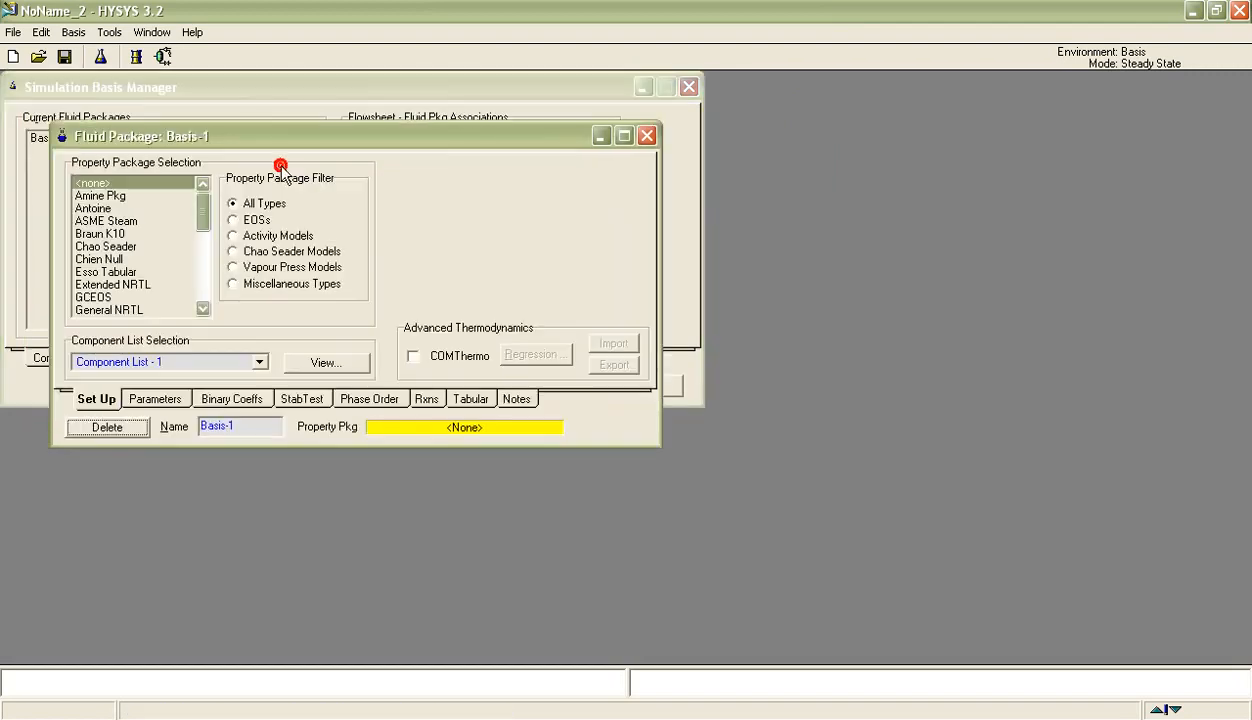
click(203, 310)
click(203, 310)
click(203, 310)
click(203, 310)
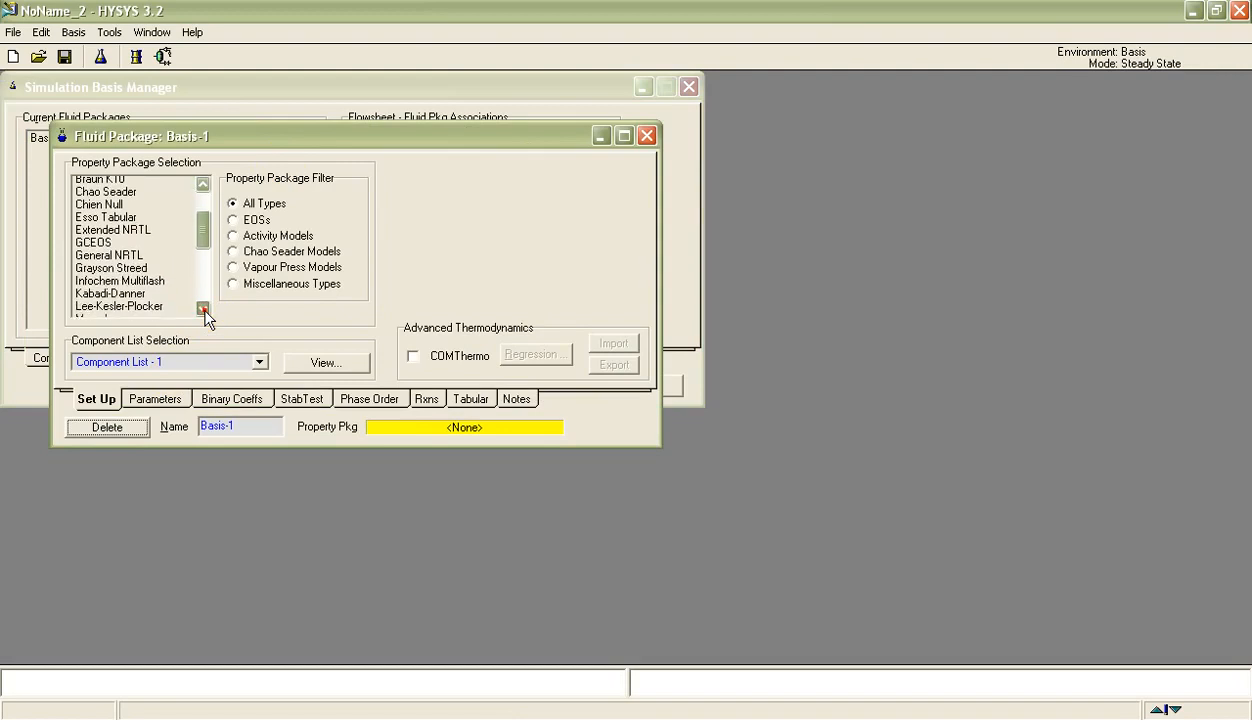
click(203, 310)
click(203, 310)
click(203, 310)
click(203, 310)
click(203, 310)
click(203, 310)
click(203, 310)
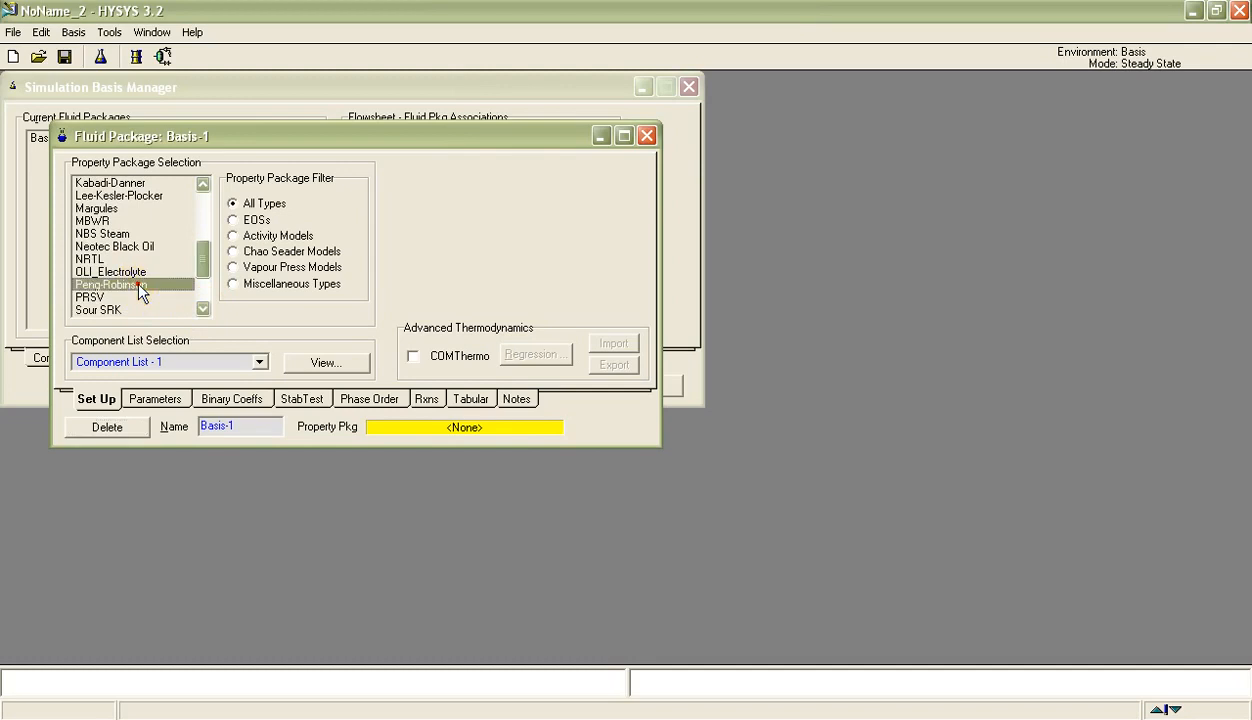
click(138, 286)
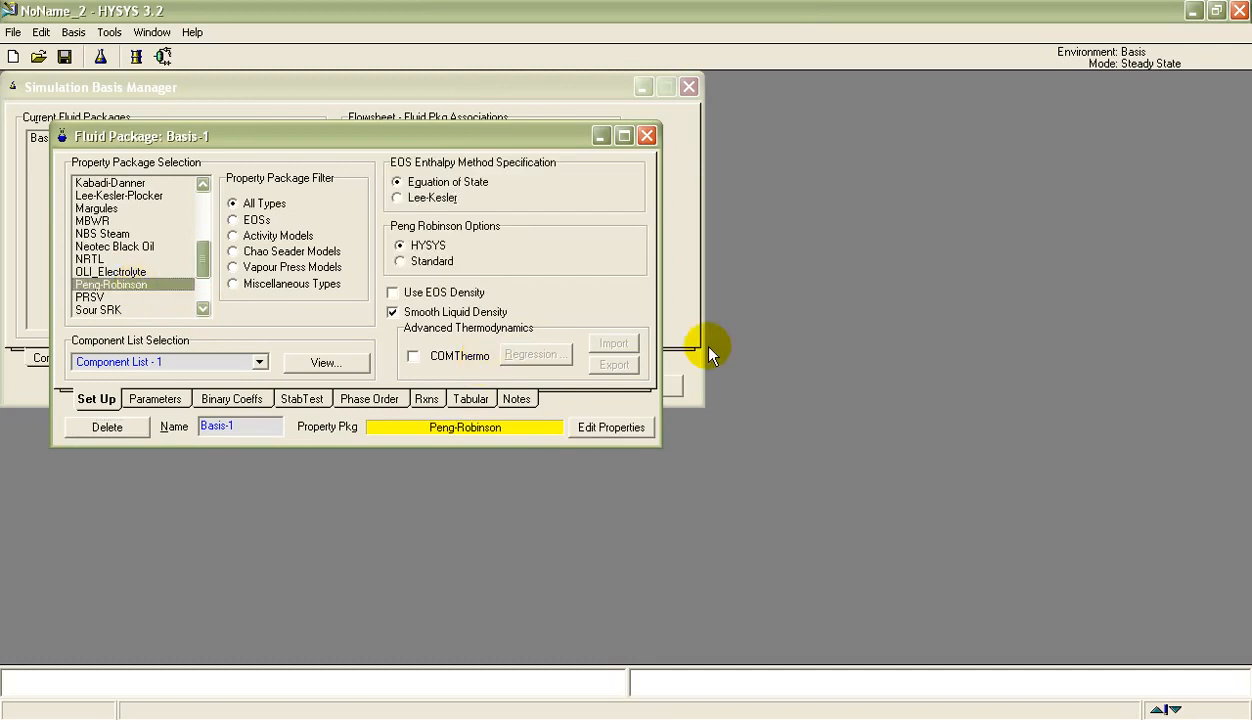
click(647, 135)
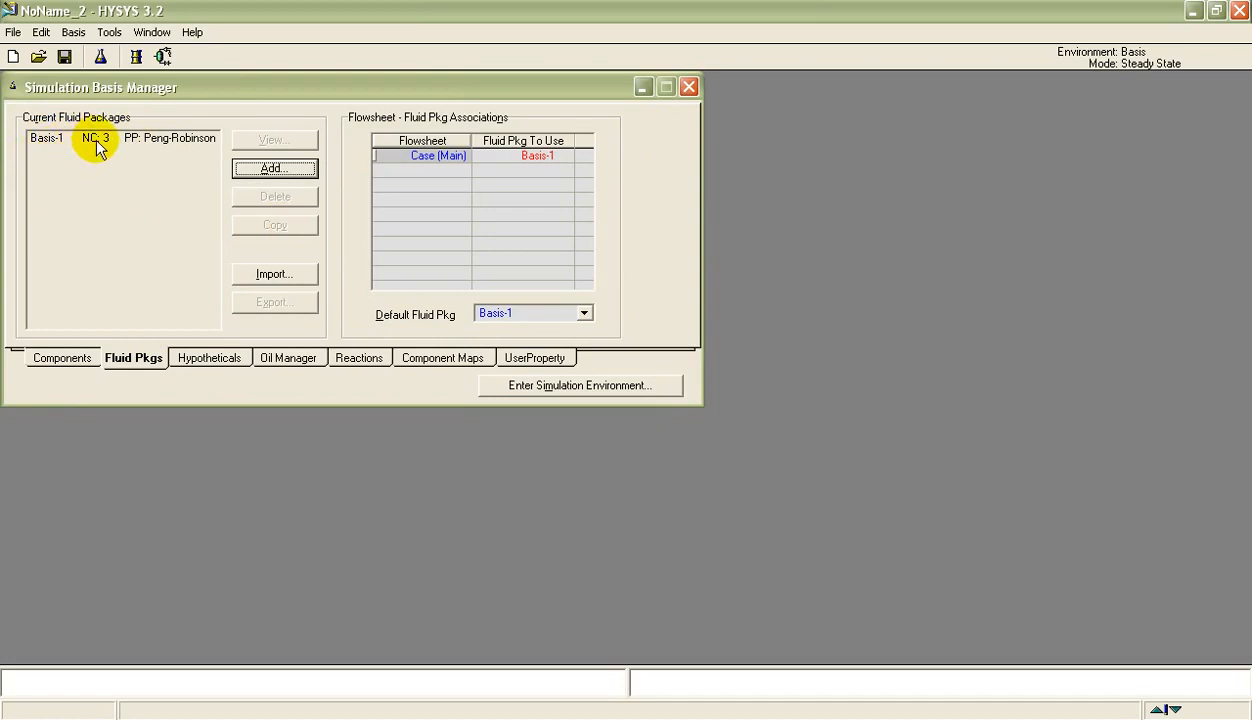
click(169, 172)
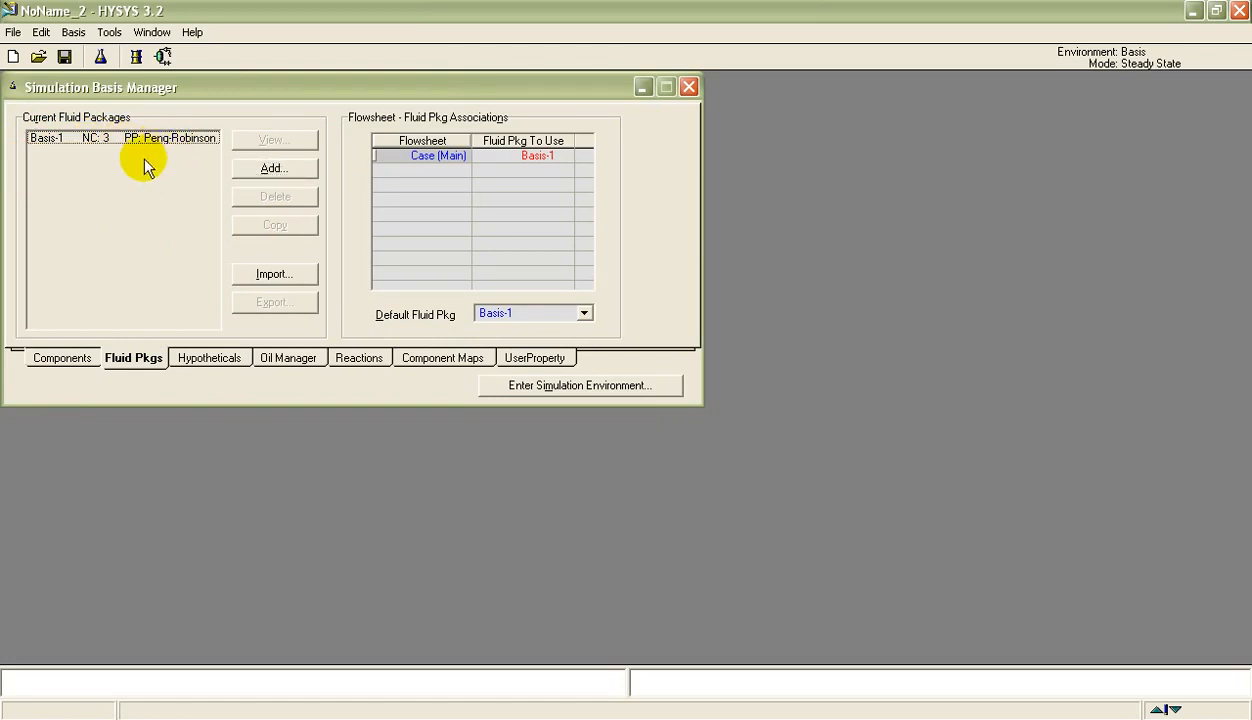
Enter the simulation environment and maximize the main flowsheet's PFD window
click(551, 387)
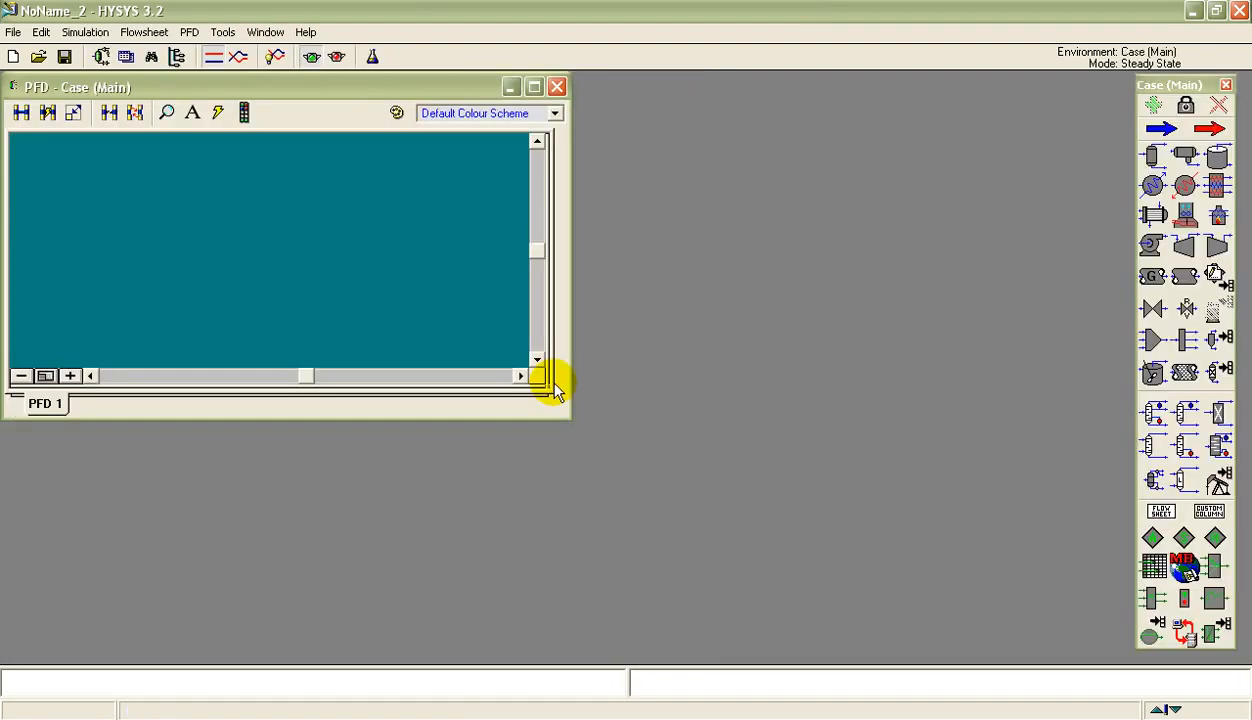
click(533, 87)
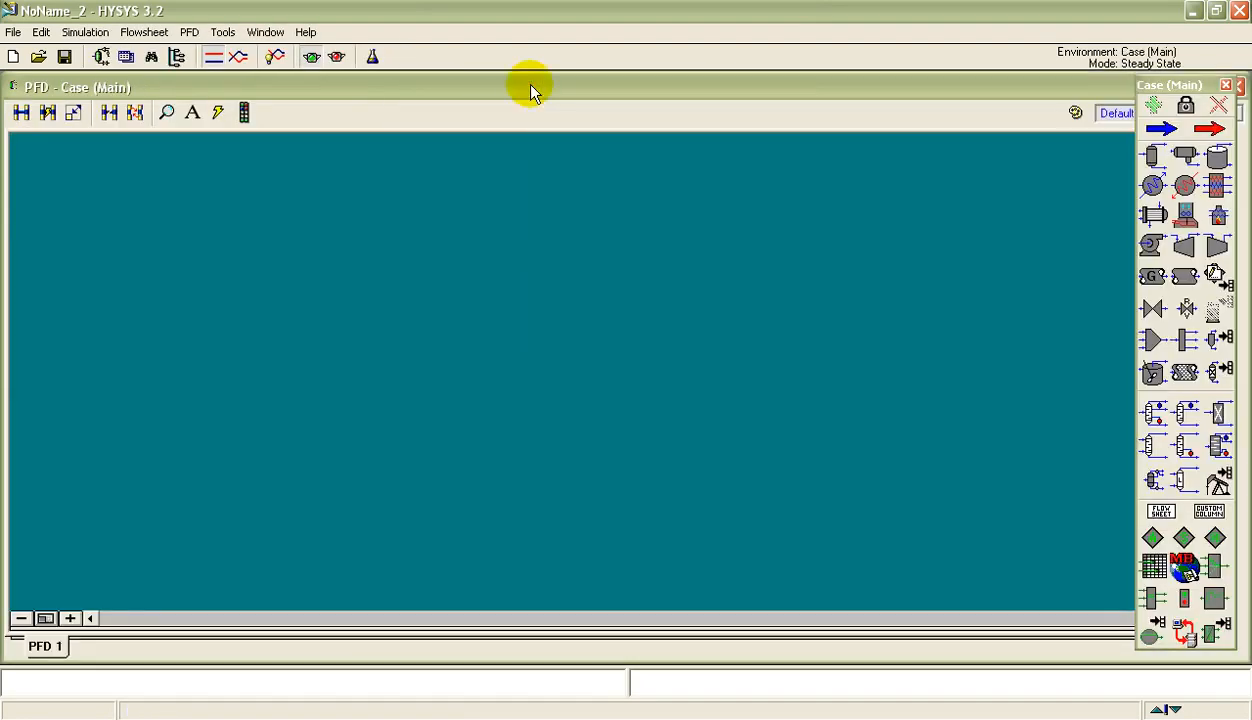
click(1176, 160)
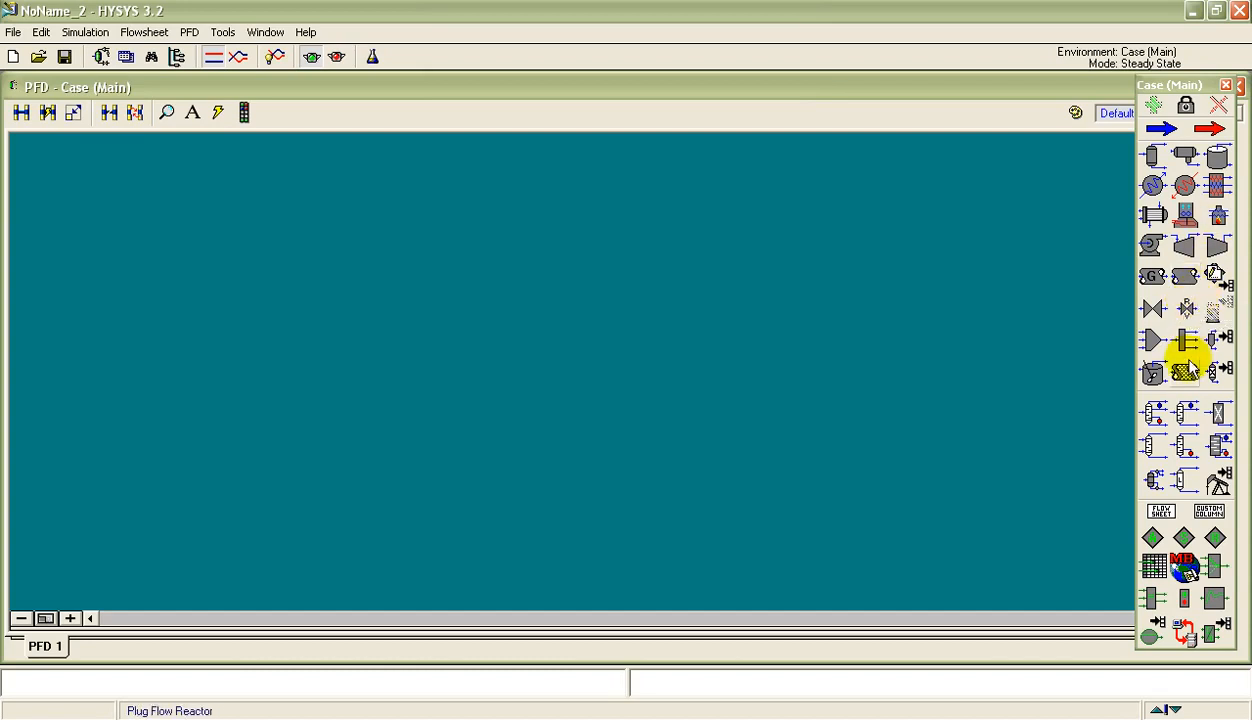
Place a mixer on the empty flowsheet and a conversion reactor to the right of it
drag(1152, 340, 338, 393)
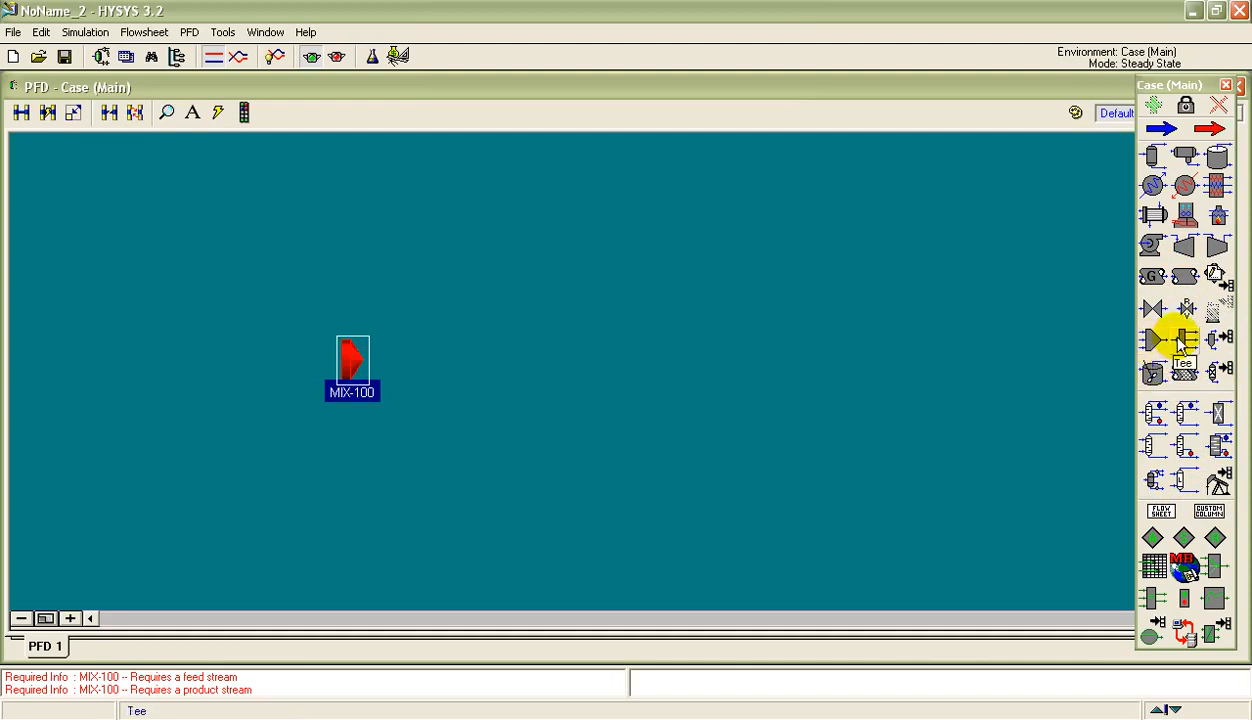
click(1222, 372)
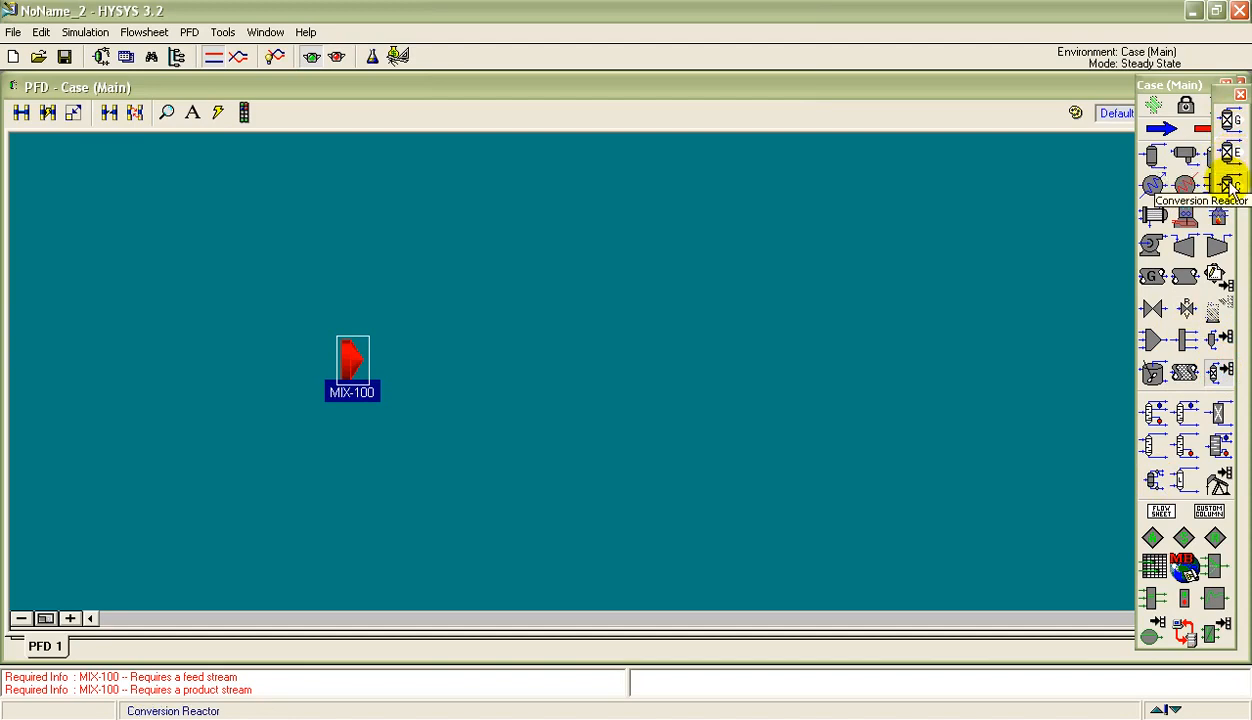
drag(1232, 187, 551, 405)
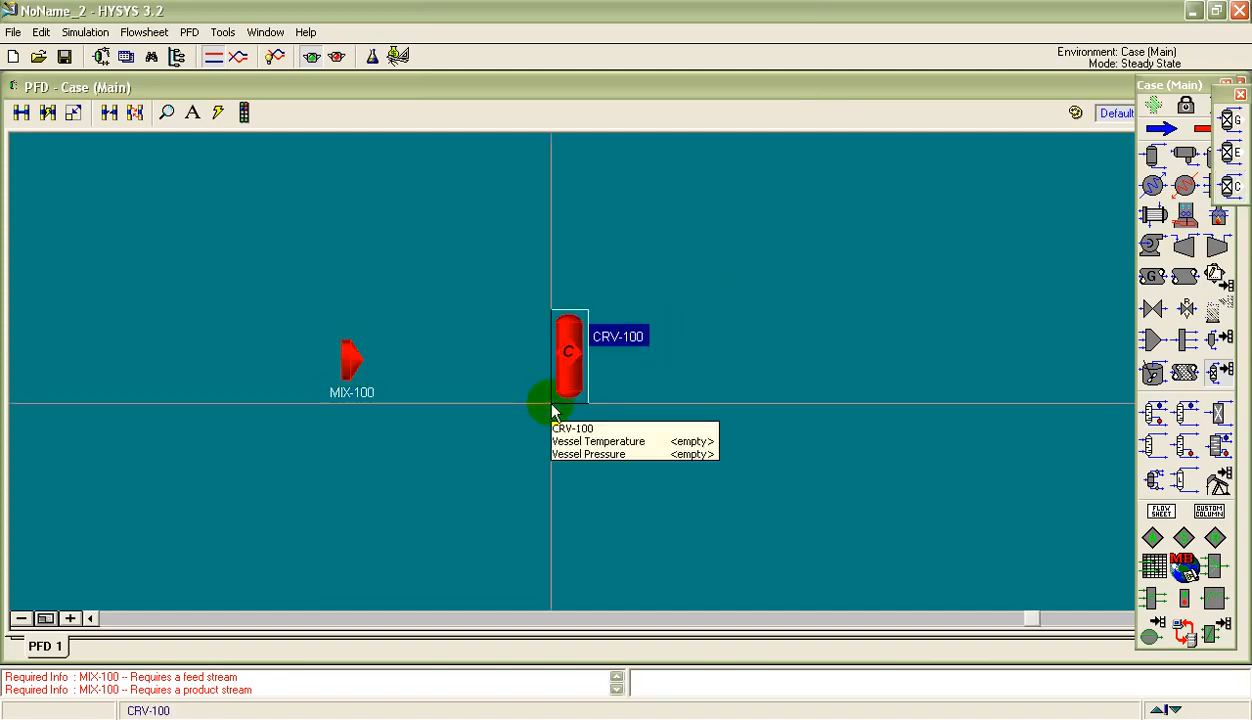
click(778, 395)
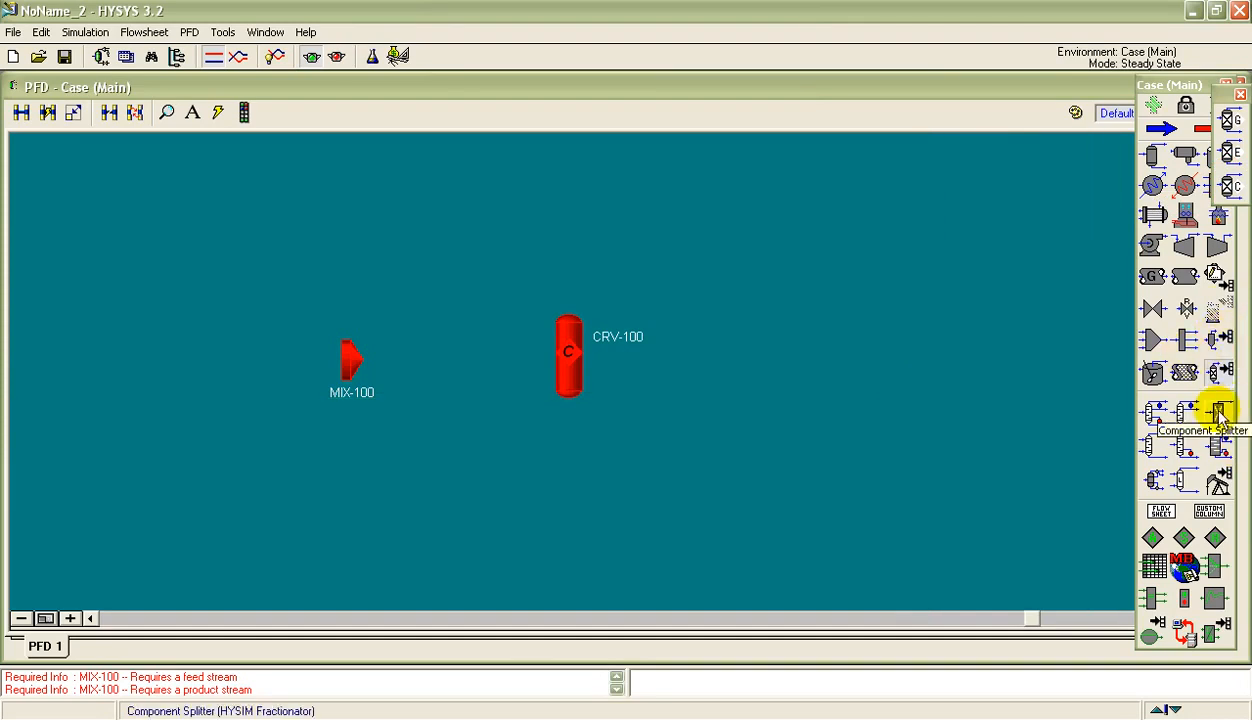
Place a component splitter to the right of the conversion reactor and a material stream to the upper right of the splitter
drag(1222, 414, 760, 400)
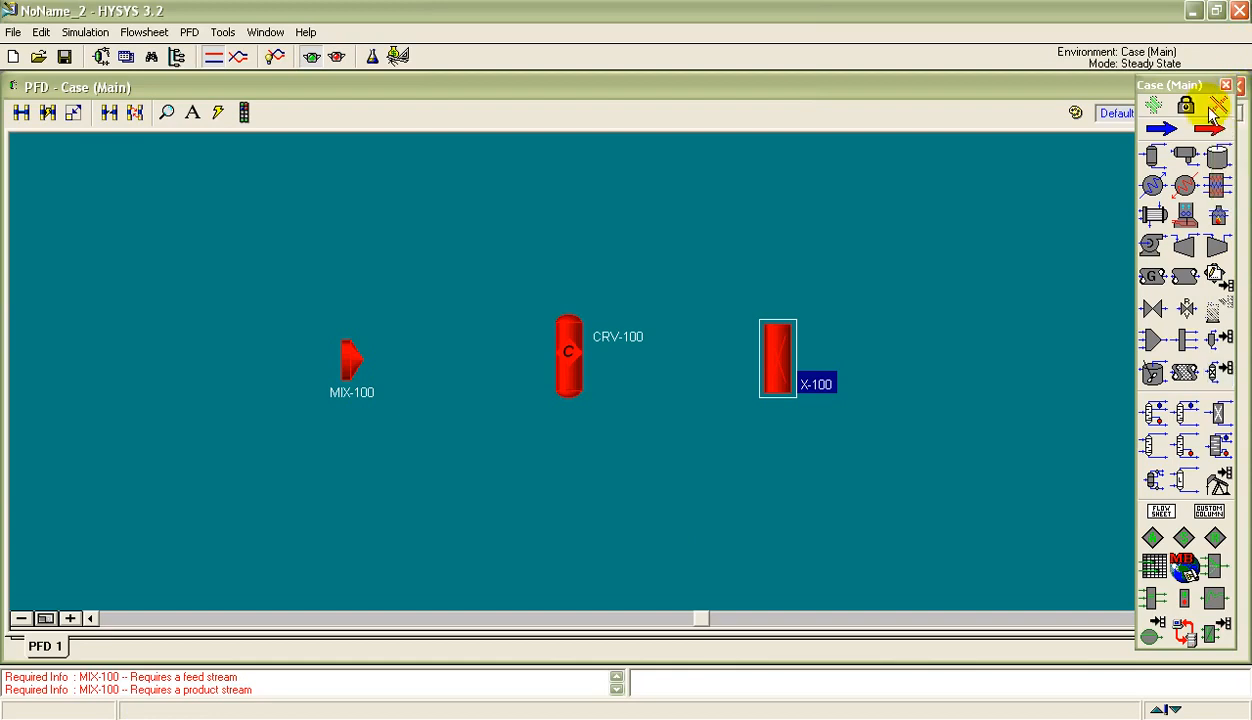
click(1161, 138)
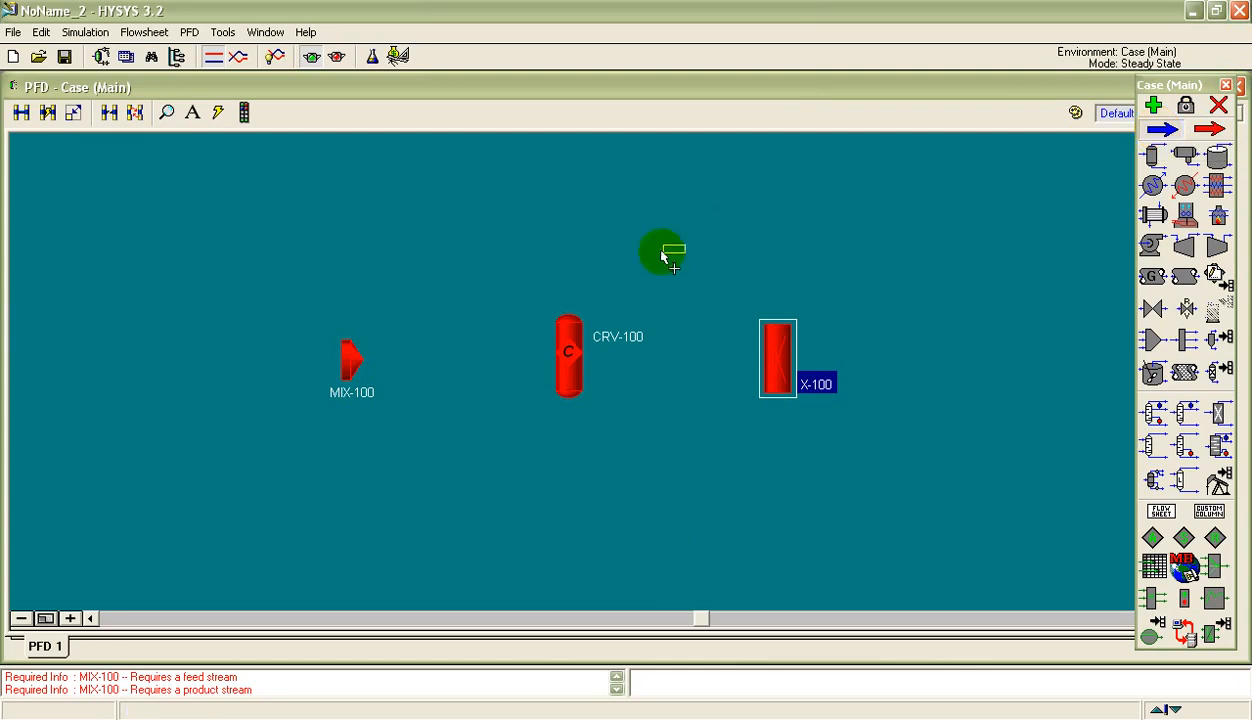
mouse_move(367, 366)
mouse_down()
mouse_move(489, 362)
mouse_move(581, 276)
mouse_move(787, 290)
mouse_up()
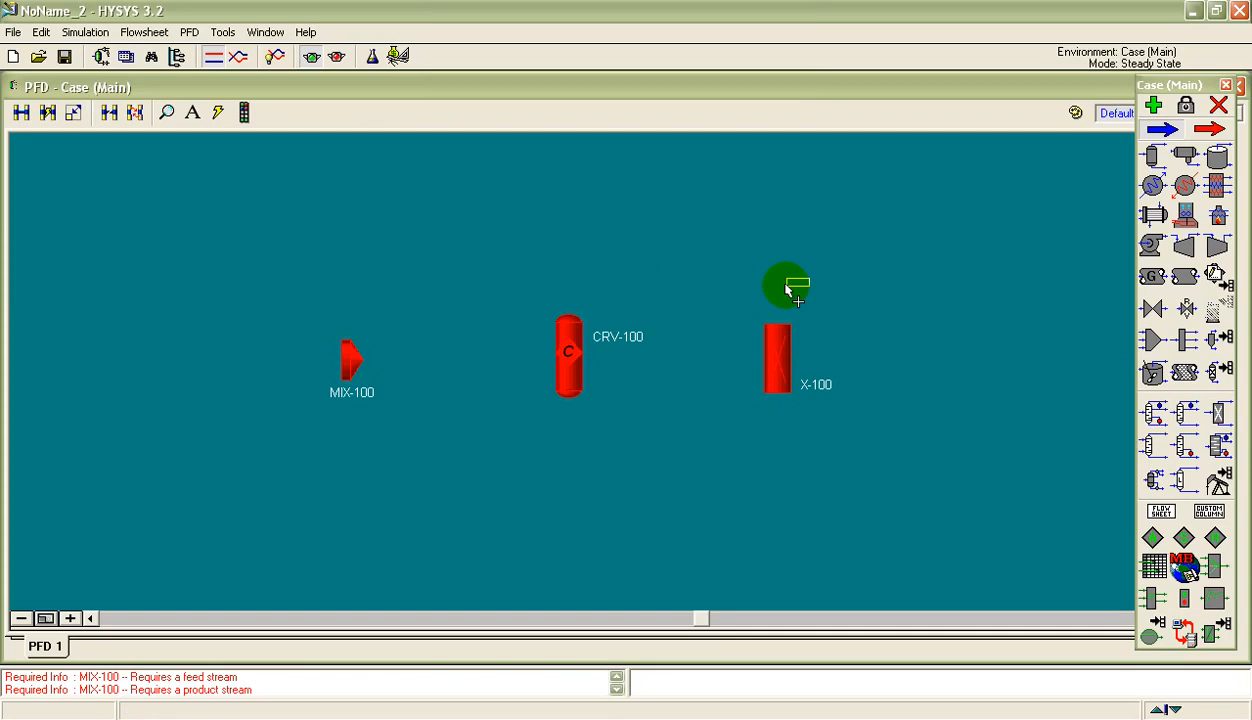
click(892, 284)
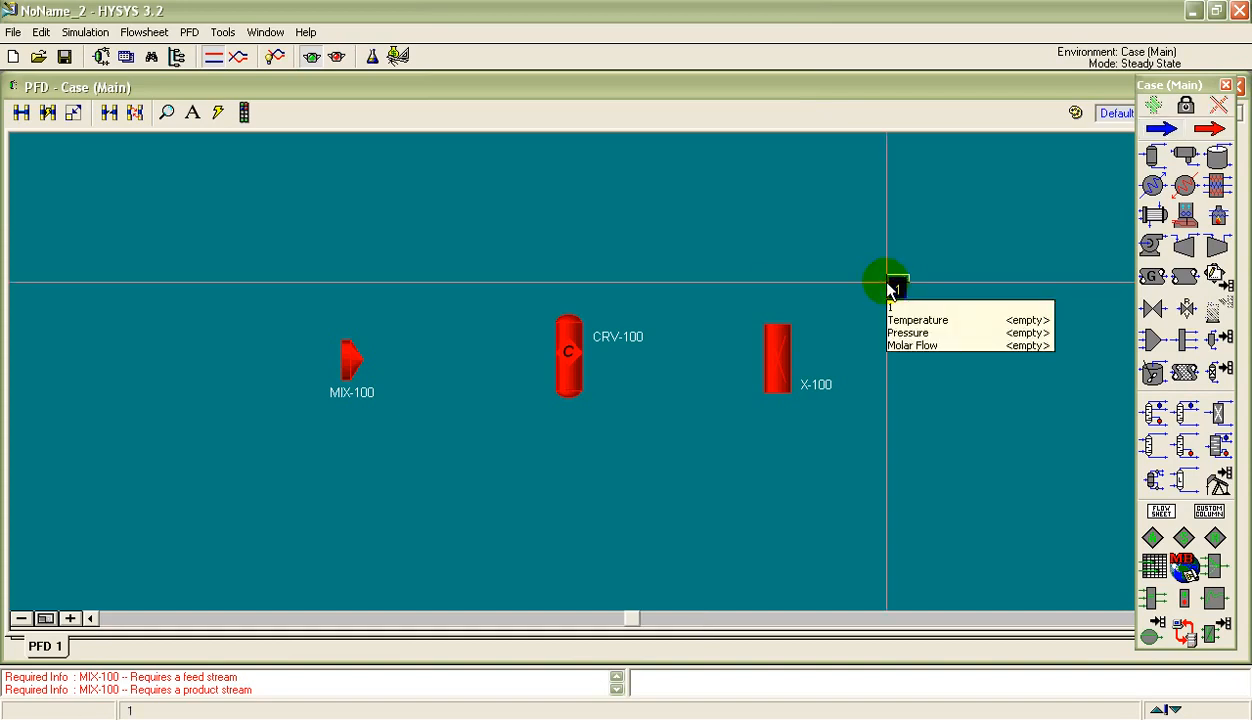
Delete the material stream near the component splitter and place a new material stream to the left of the mixer
key(Delete)
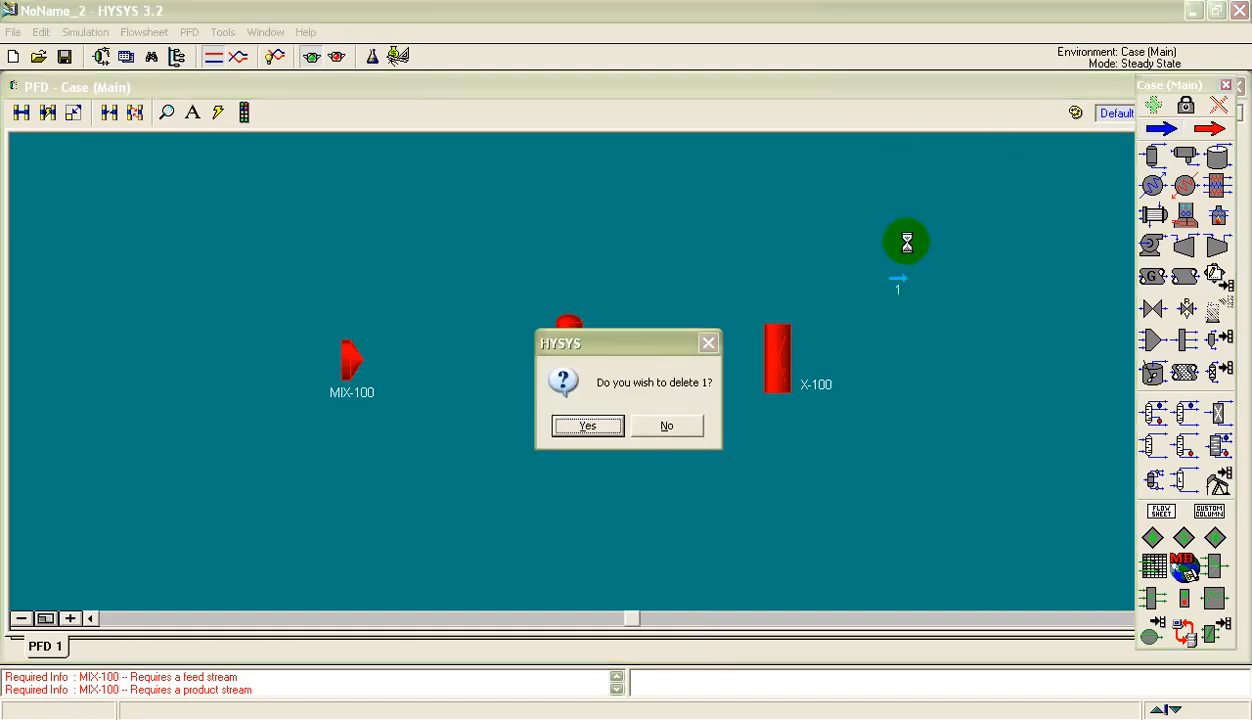
key(Return)
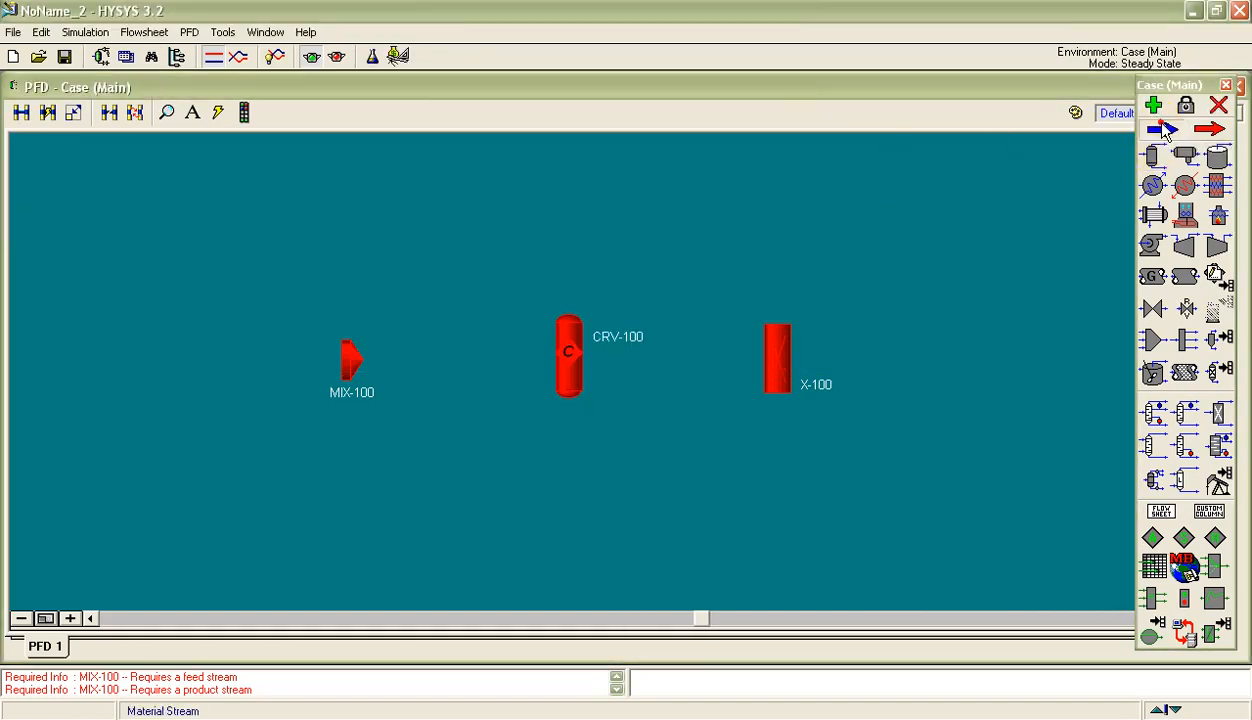
click(1162, 128)
click(160, 382)
drag(165, 388, 342, 388)
Connect stream 1 as the mixer's inlet, create S2 as its outlet, and close the mixer's window
double_click(350, 376)
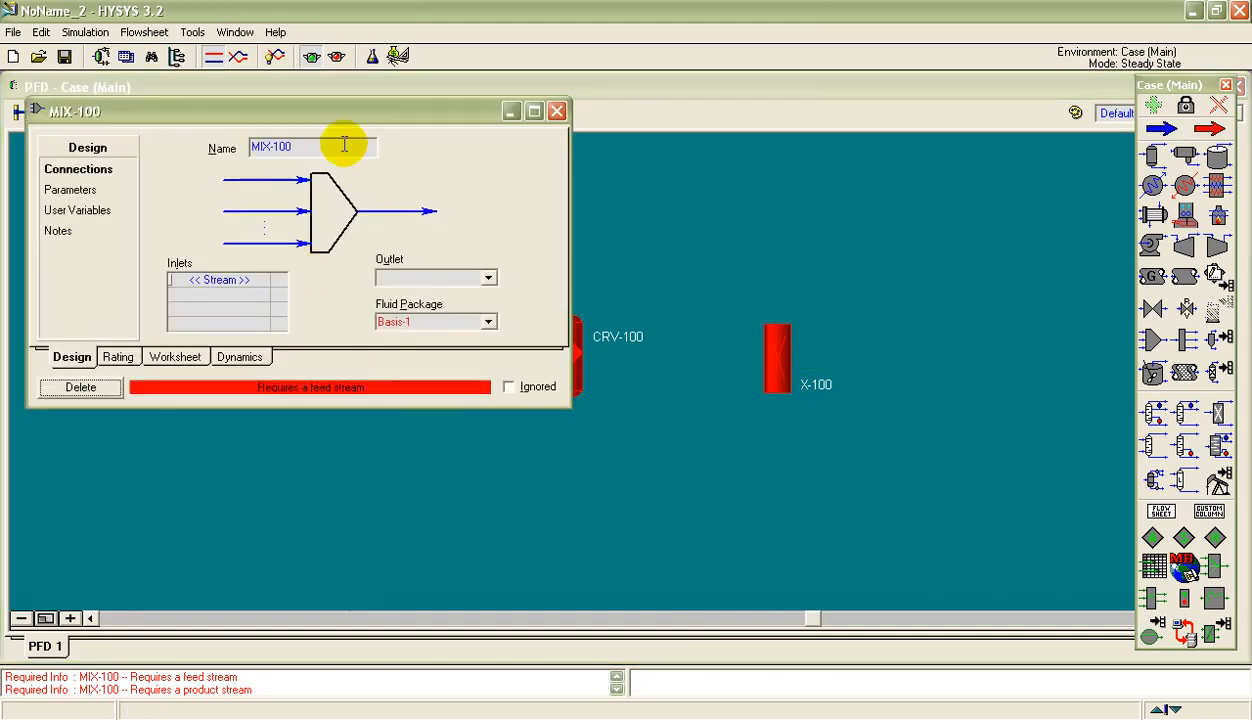
click(266, 285)
click(260, 280)
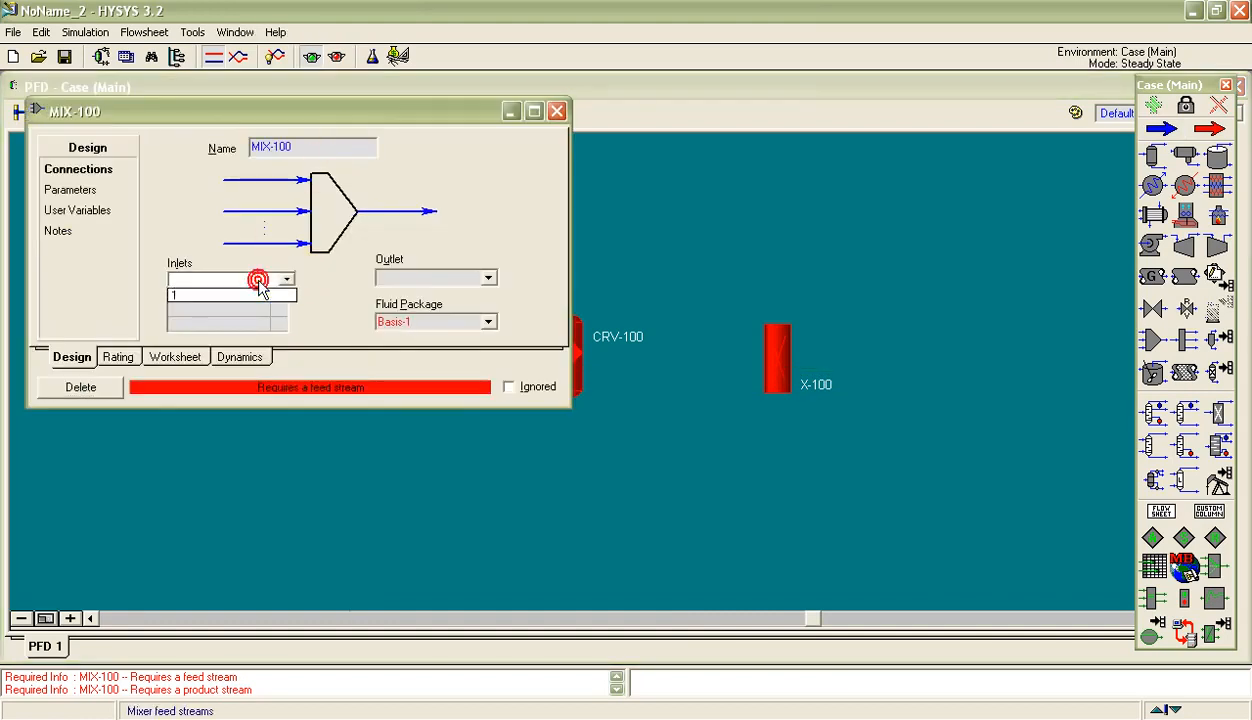
click(247, 296)
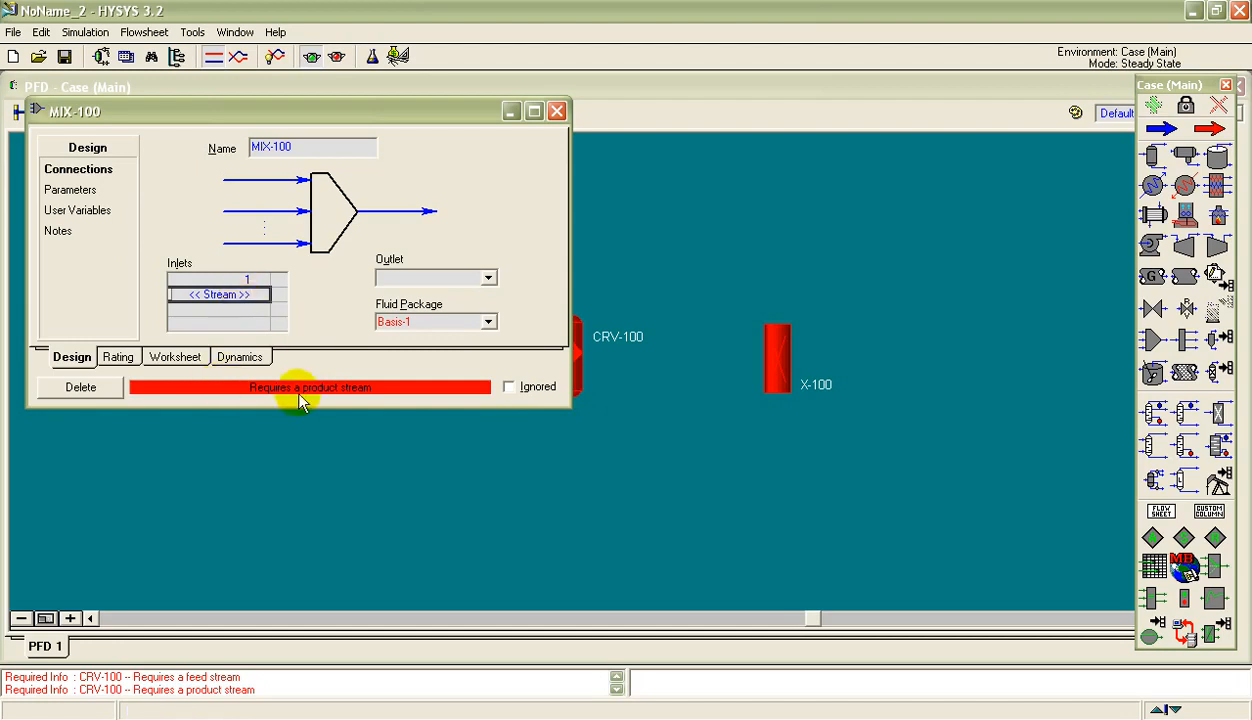
click(437, 273)
text(S2)
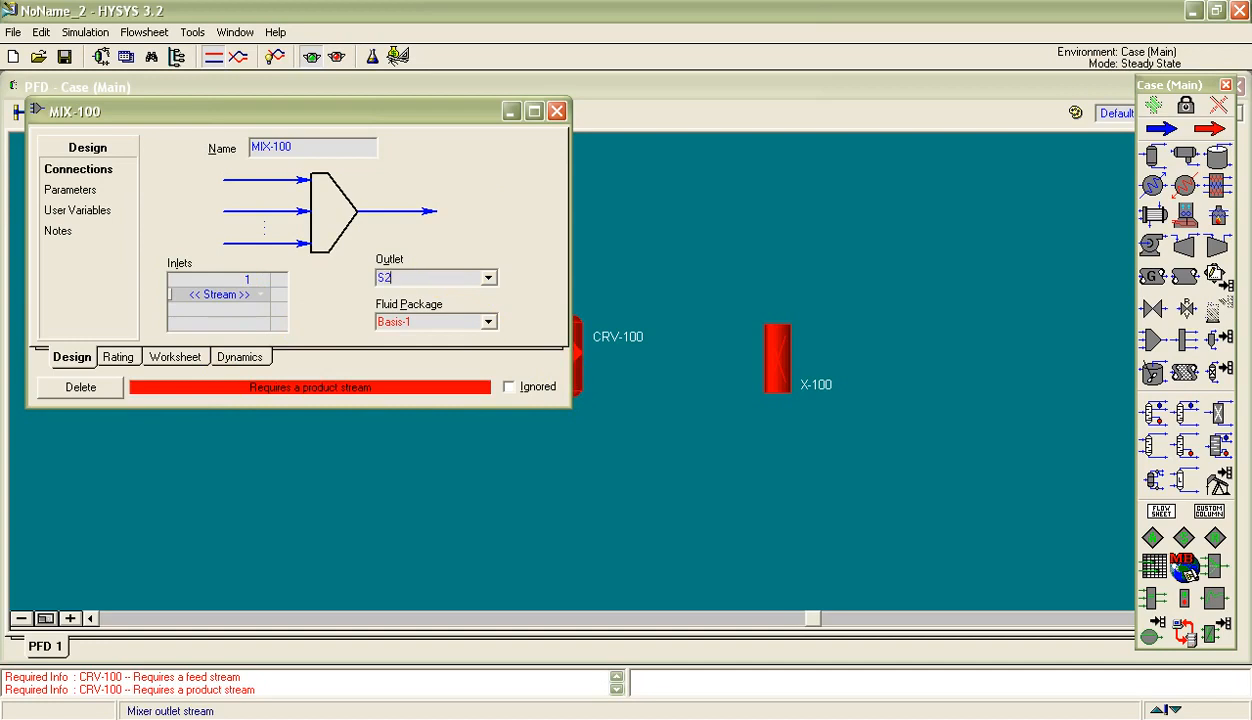
click(557, 112)
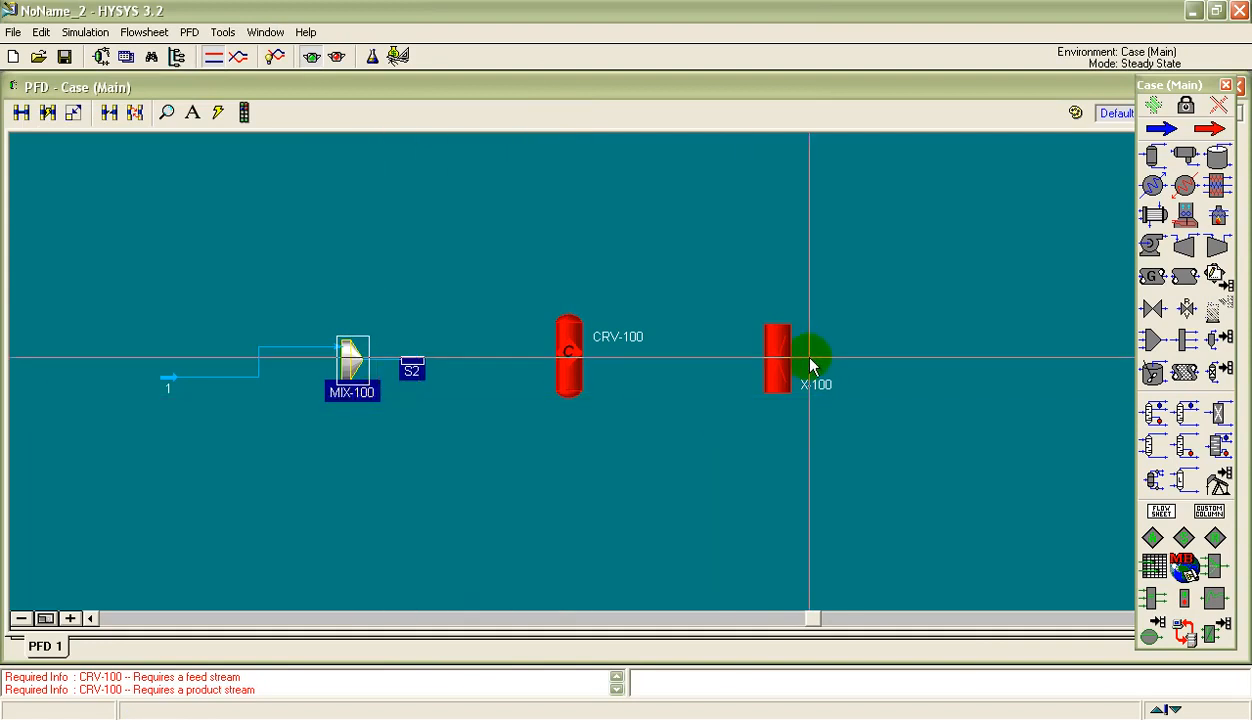
Connect S2 as the conversion reactor's inlet and S3 as its vapour outlet, and move S3 between the reactor and the splitter
mouse_move(787, 357)
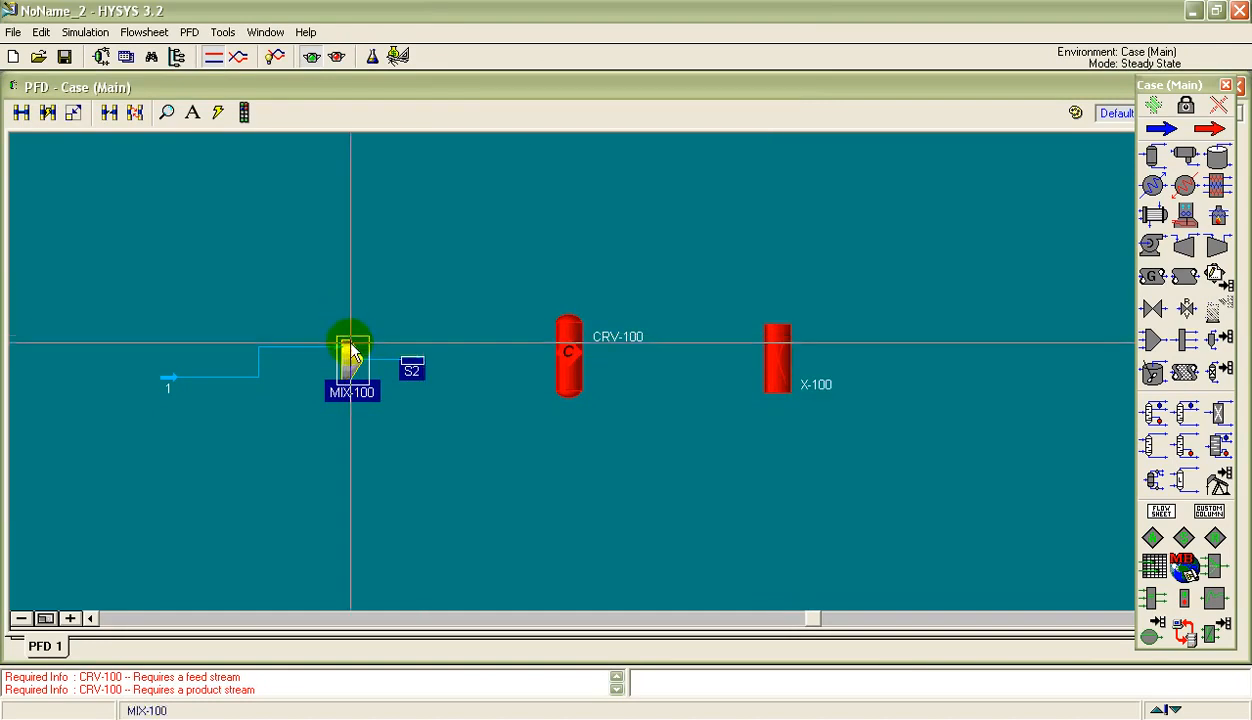
mouse_move(352, 348)
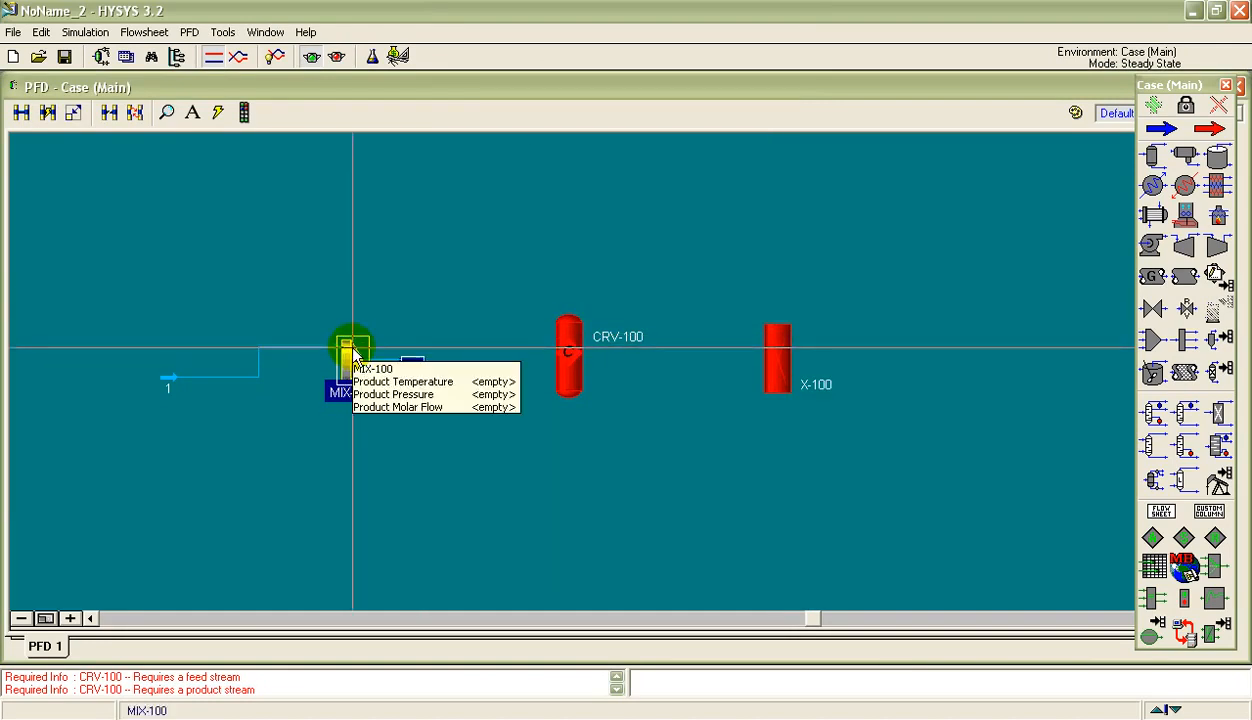
double_click(569, 357)
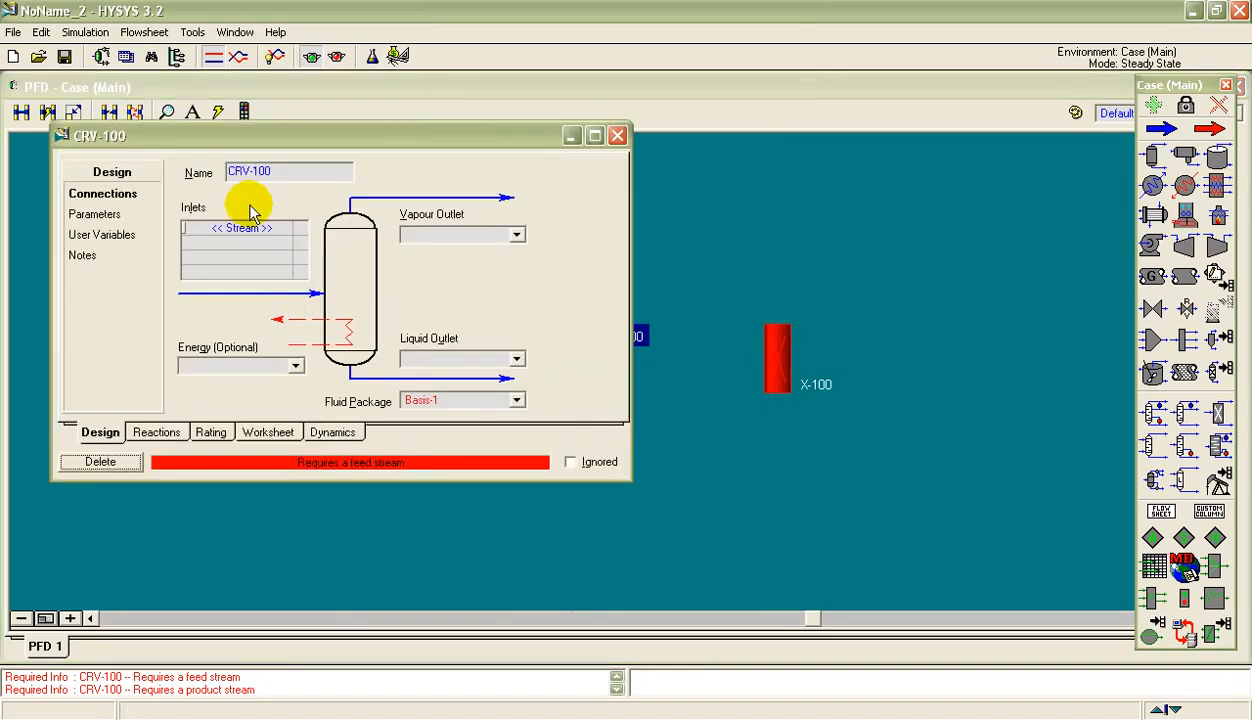
click(288, 230)
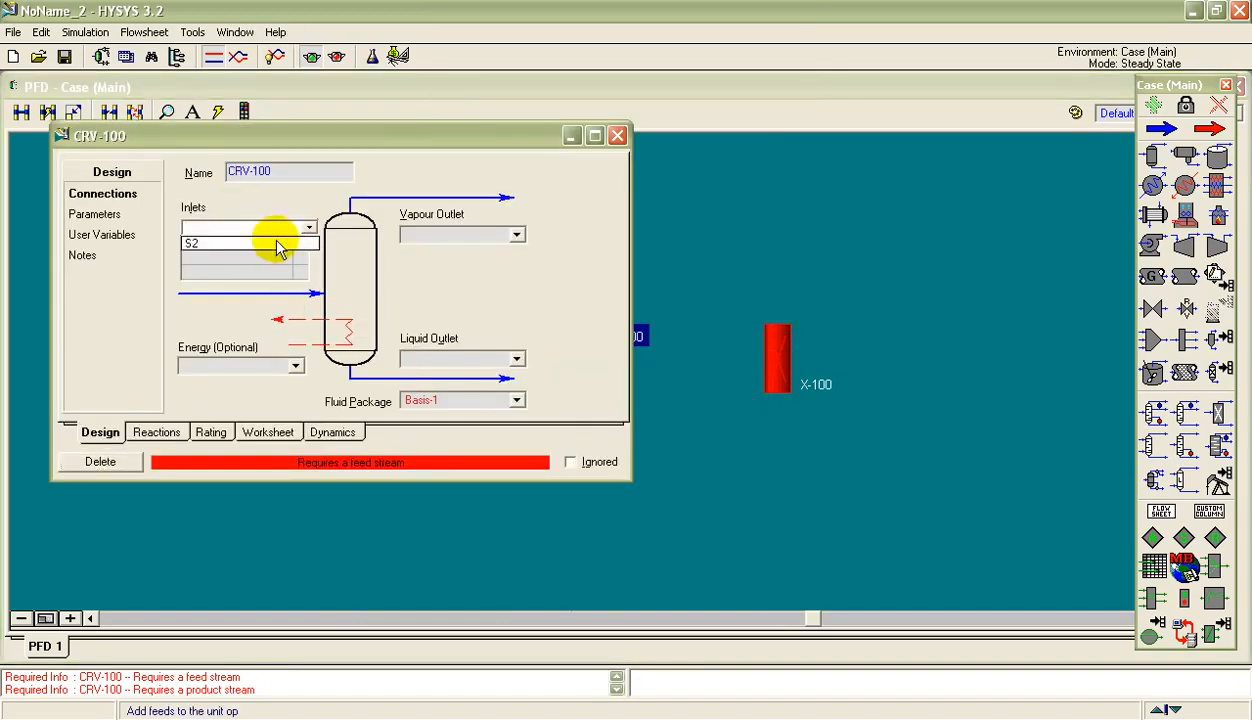
click(277, 246)
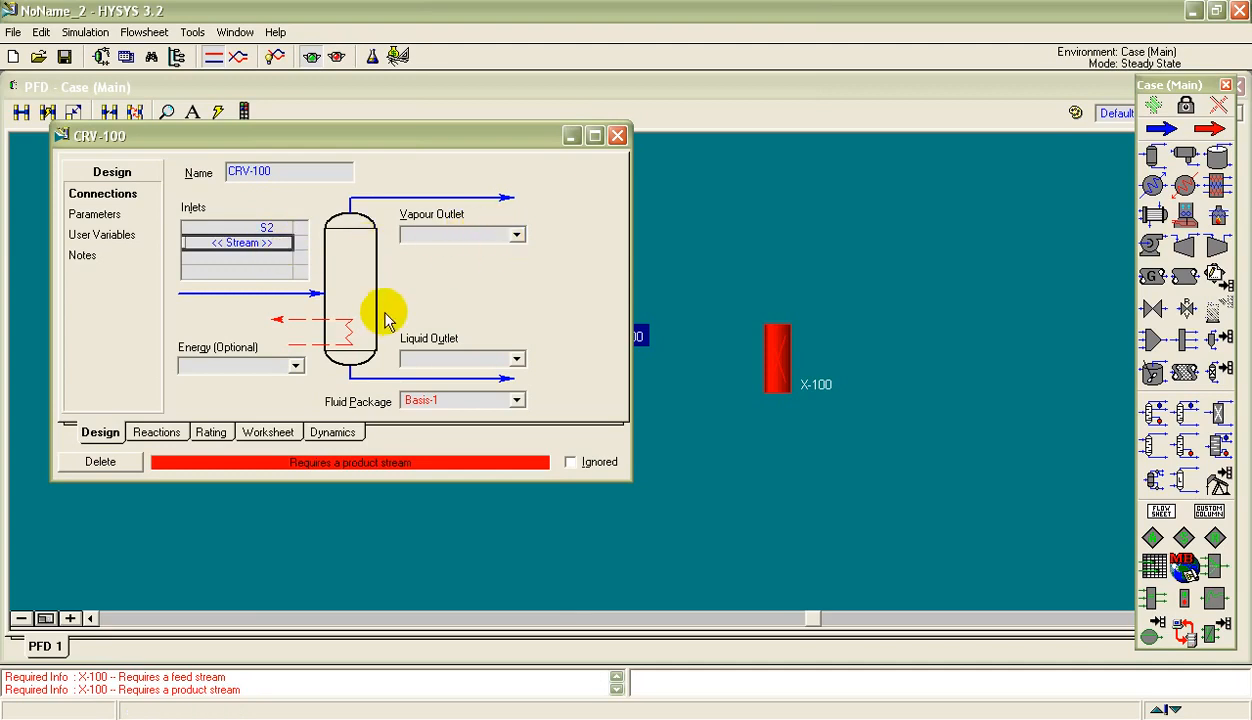
click(519, 235)
click(459, 231)
text(S3)
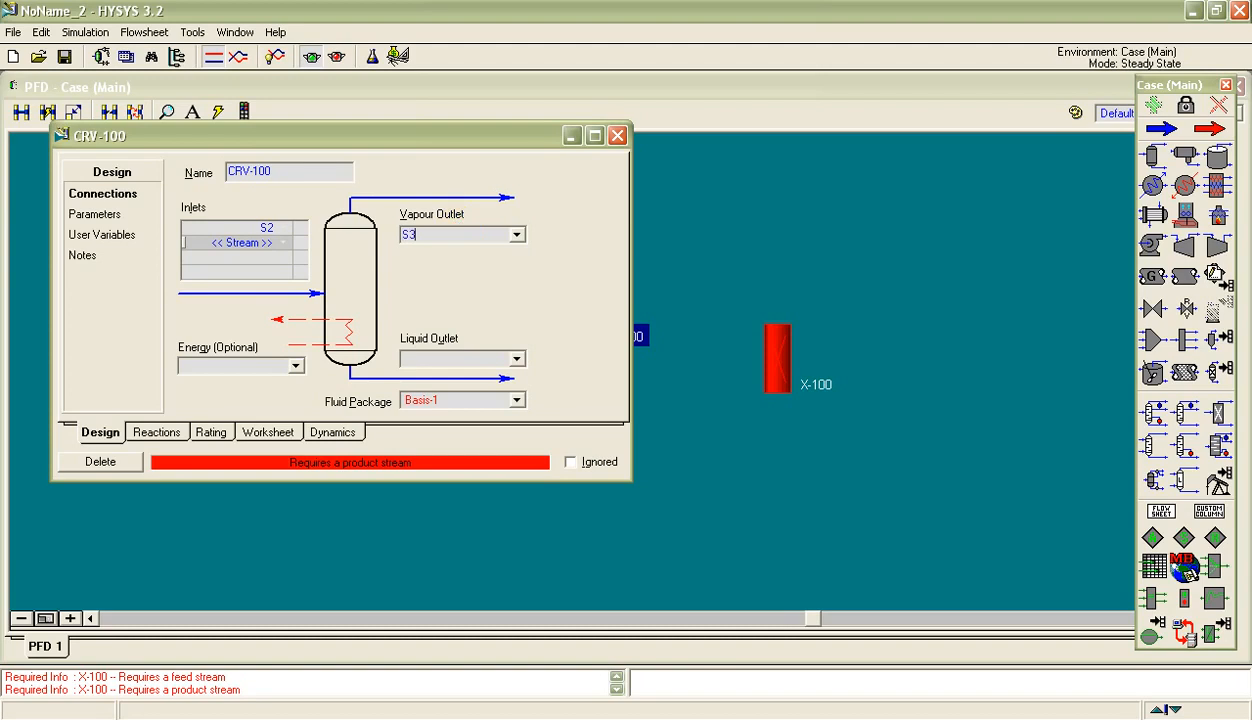
click(406, 318)
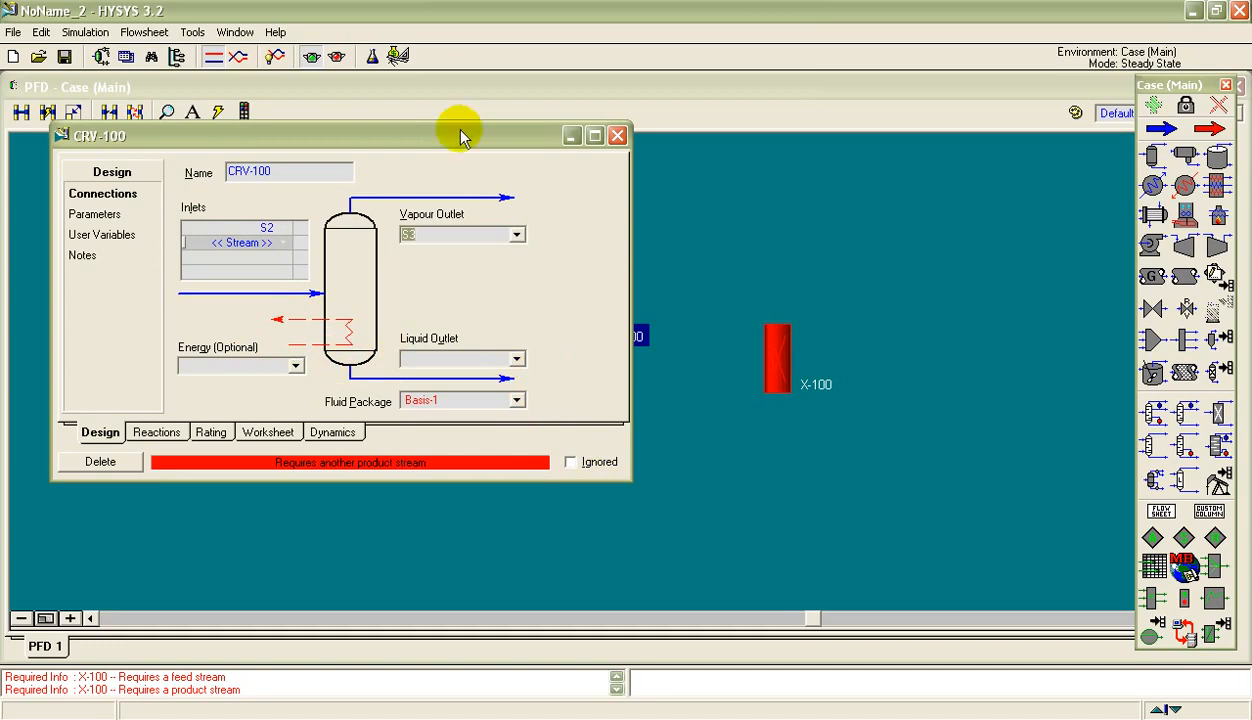
click(618, 137)
click(715, 453)
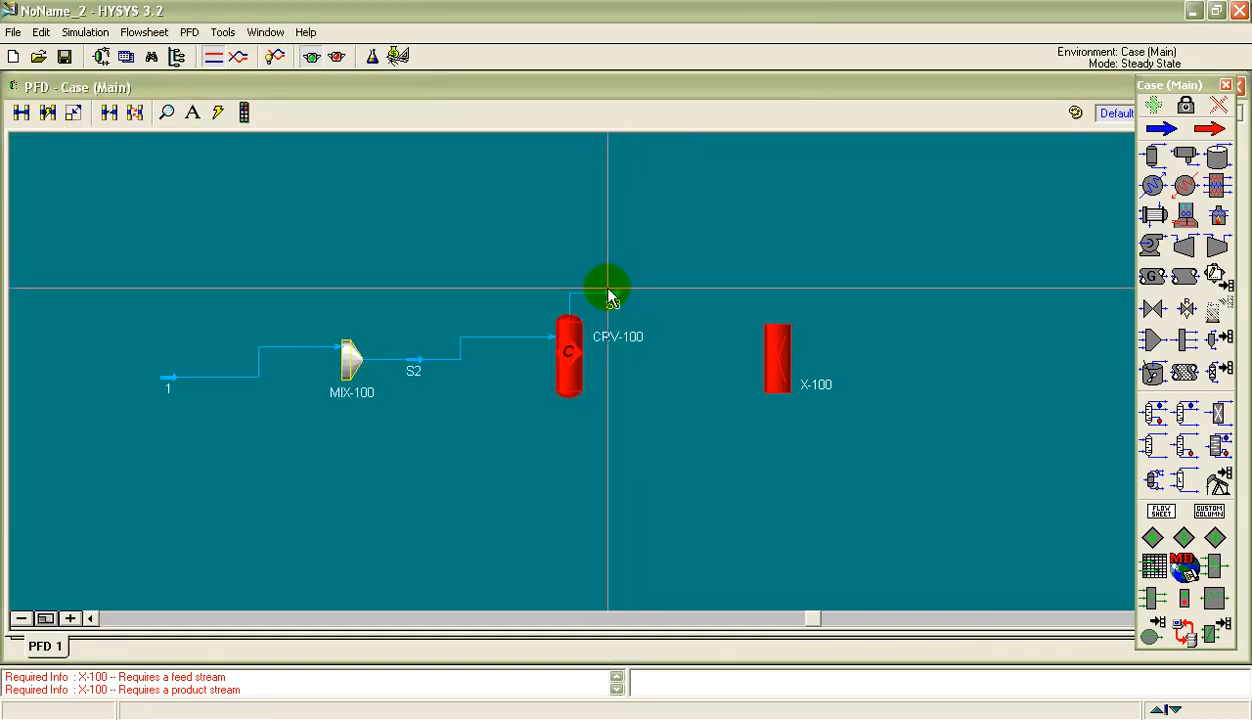
mouse_move(612, 293)
mouse_down()
mouse_move(665, 363)
mouse_move(754, 366)
mouse_move(688, 368)
mouse_up()
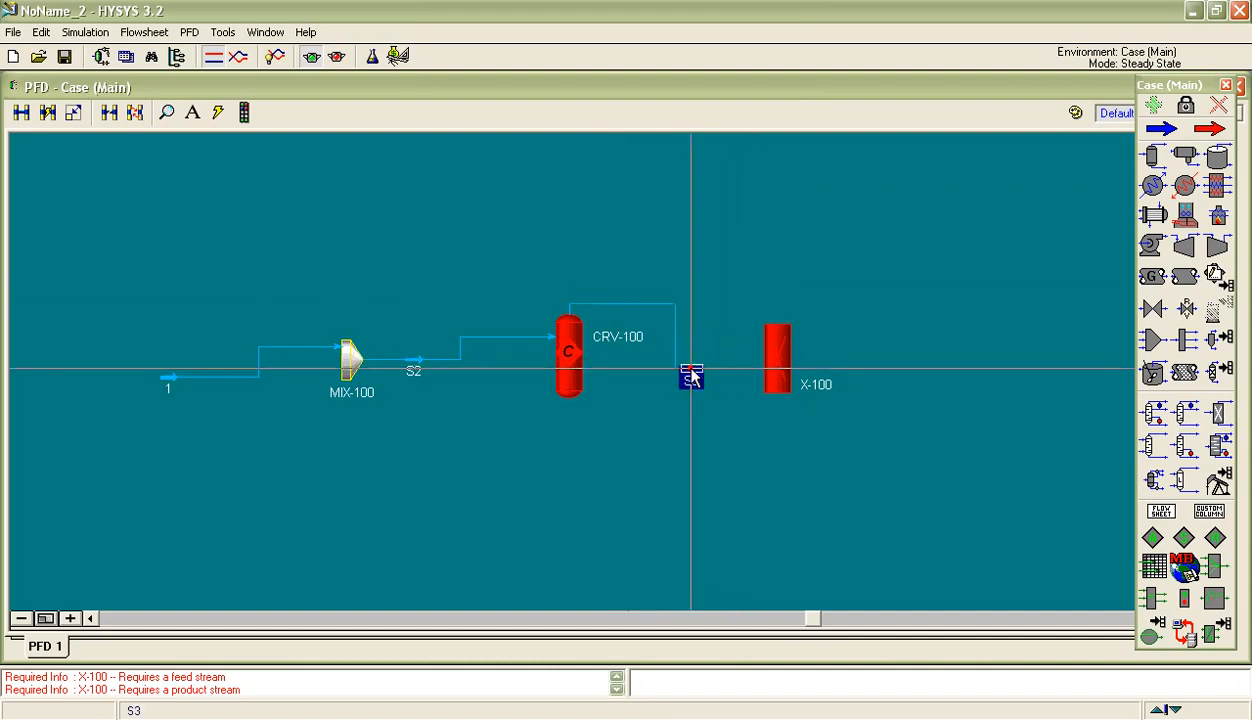
Connect S3 as the component splitter's inlet, with S4 as overhead outlet and S5 as bottoms outlet, and close its window
double_click(776, 362)
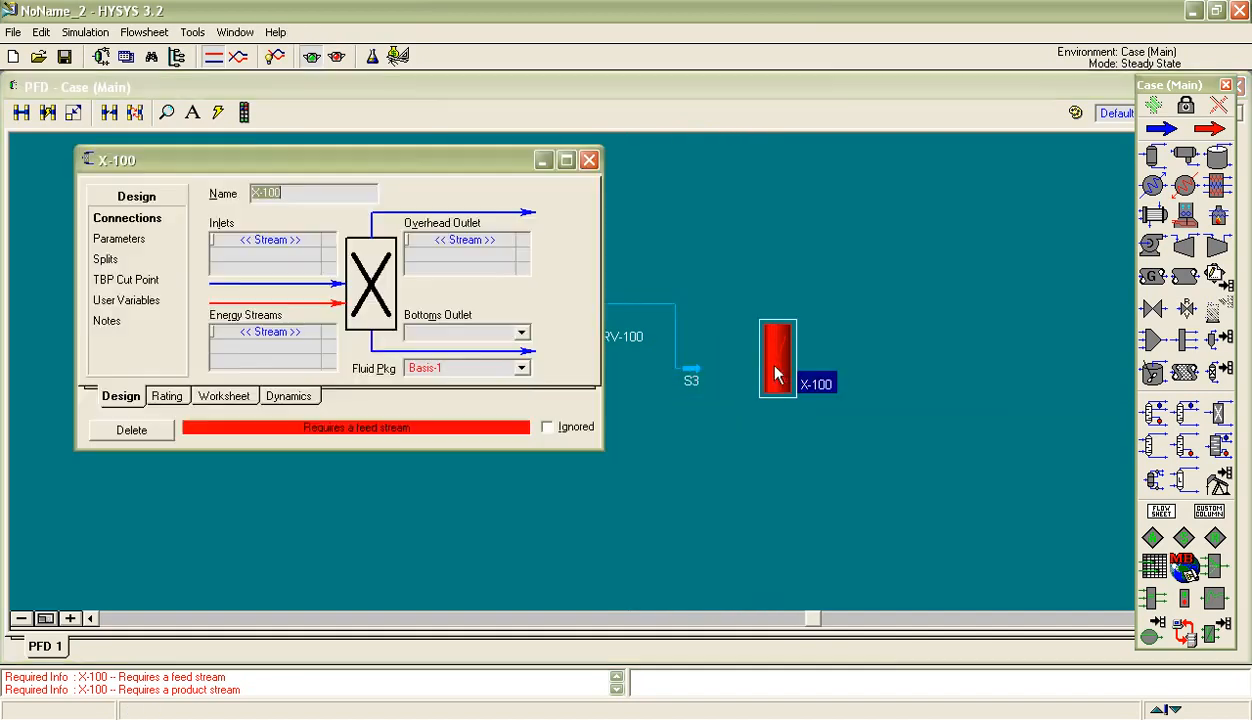
click(316, 241)
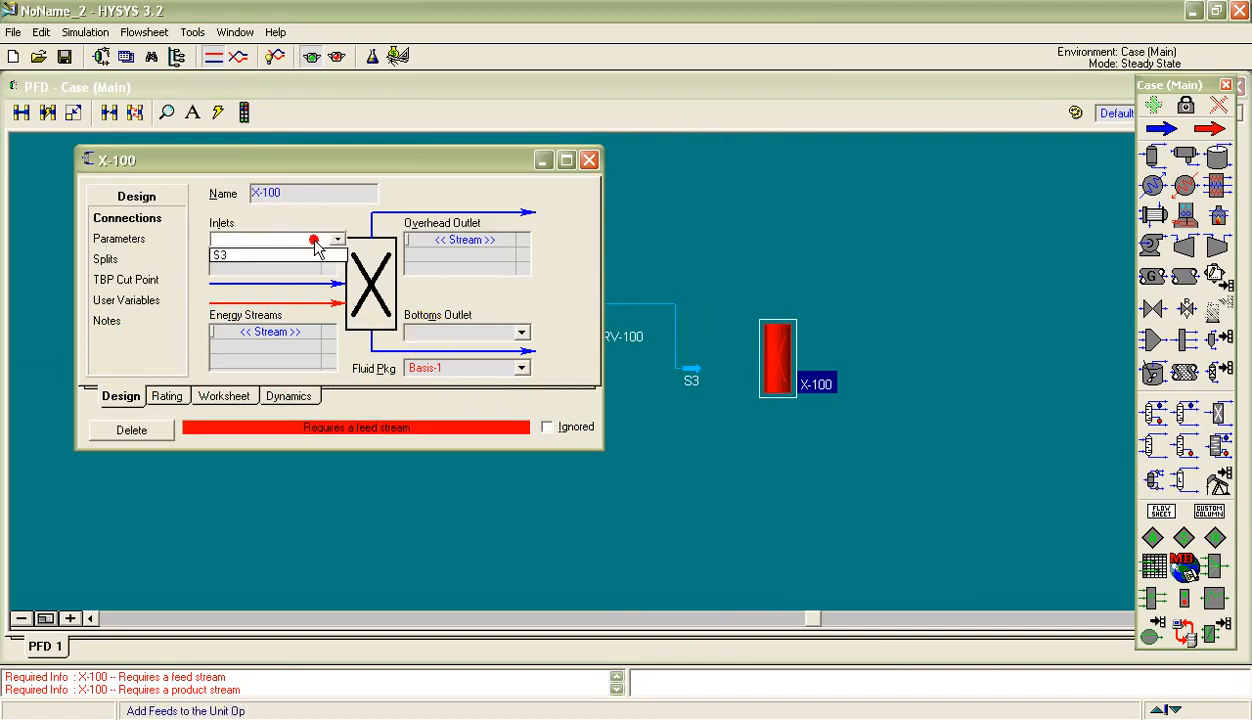
click(295, 259)
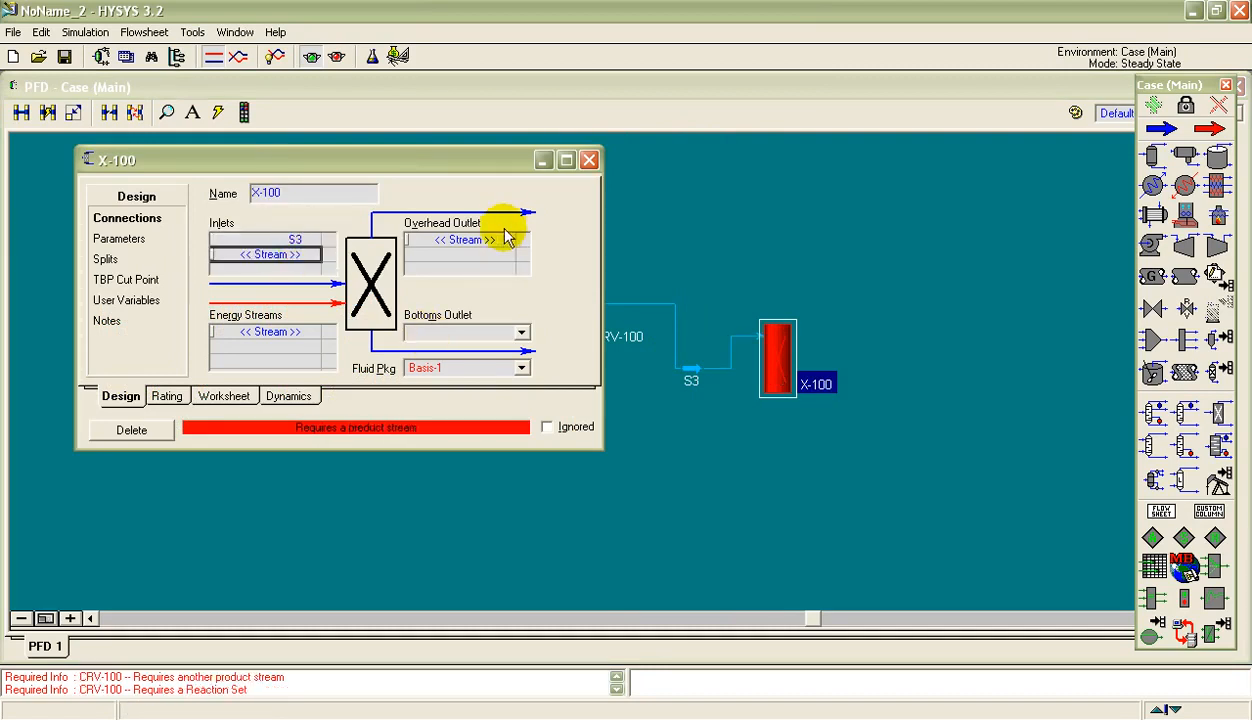
click(503, 237)
click(466, 238)
text(S4)
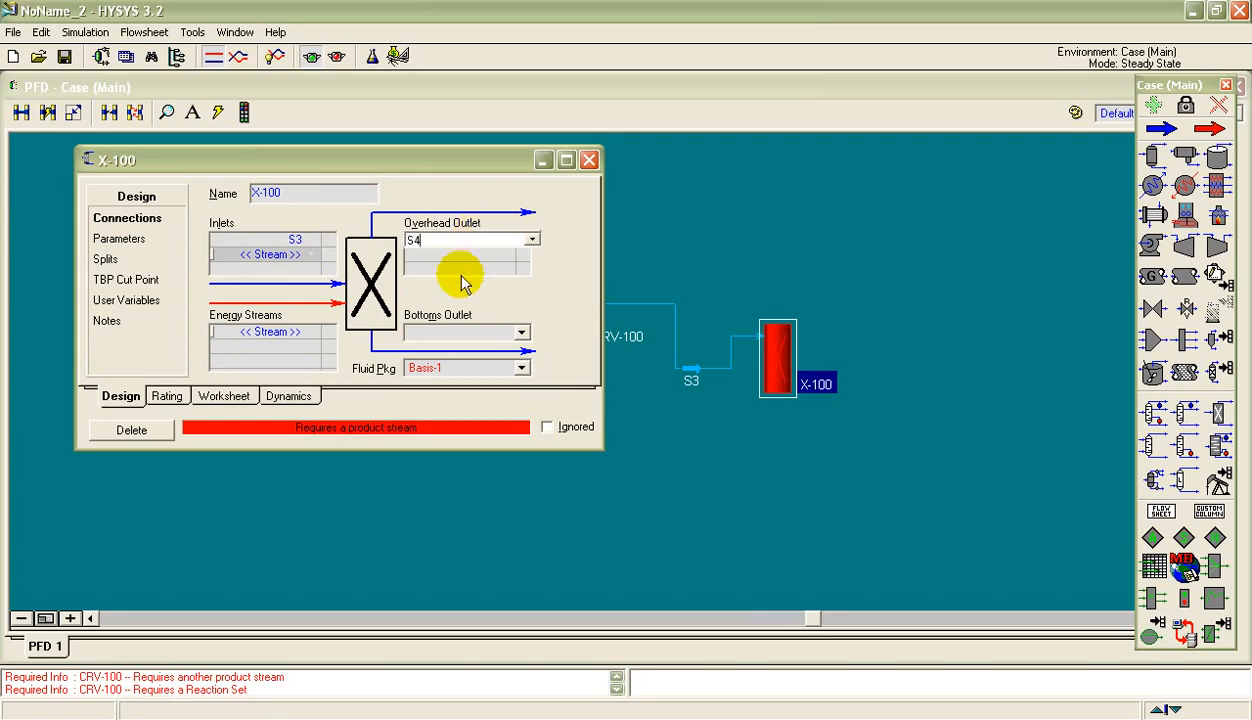
click(458, 333)
text(S5)
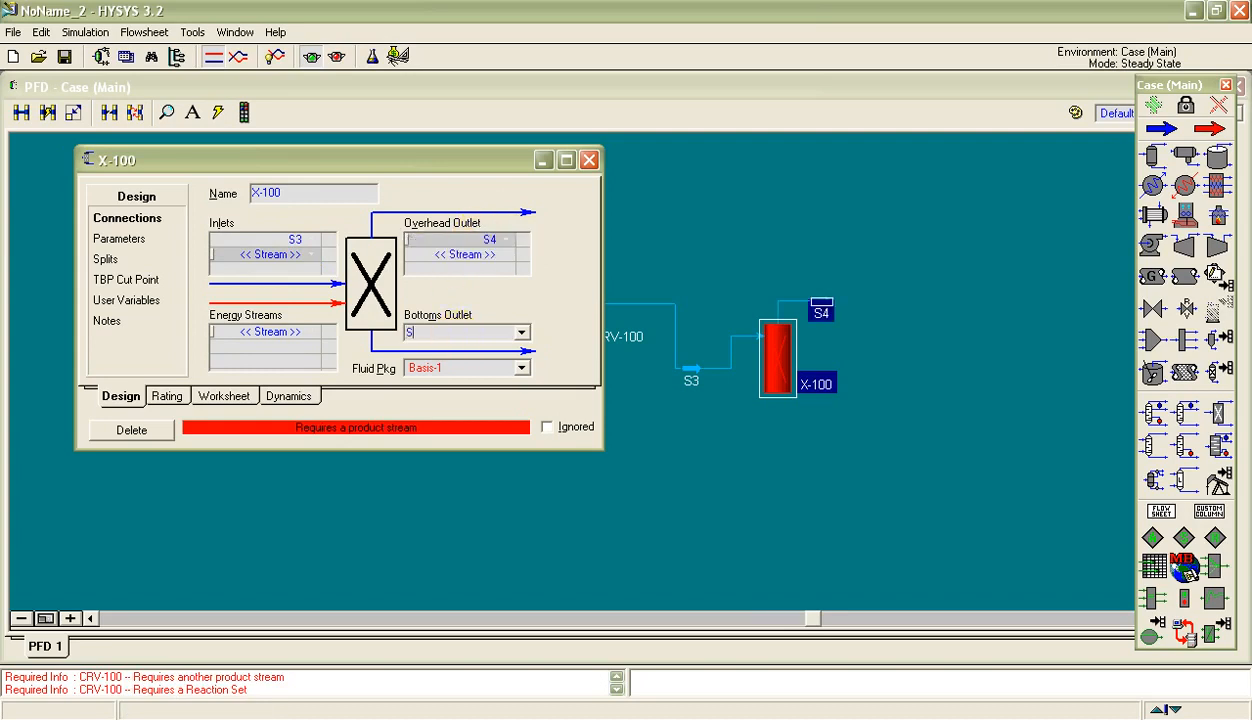
click(476, 401)
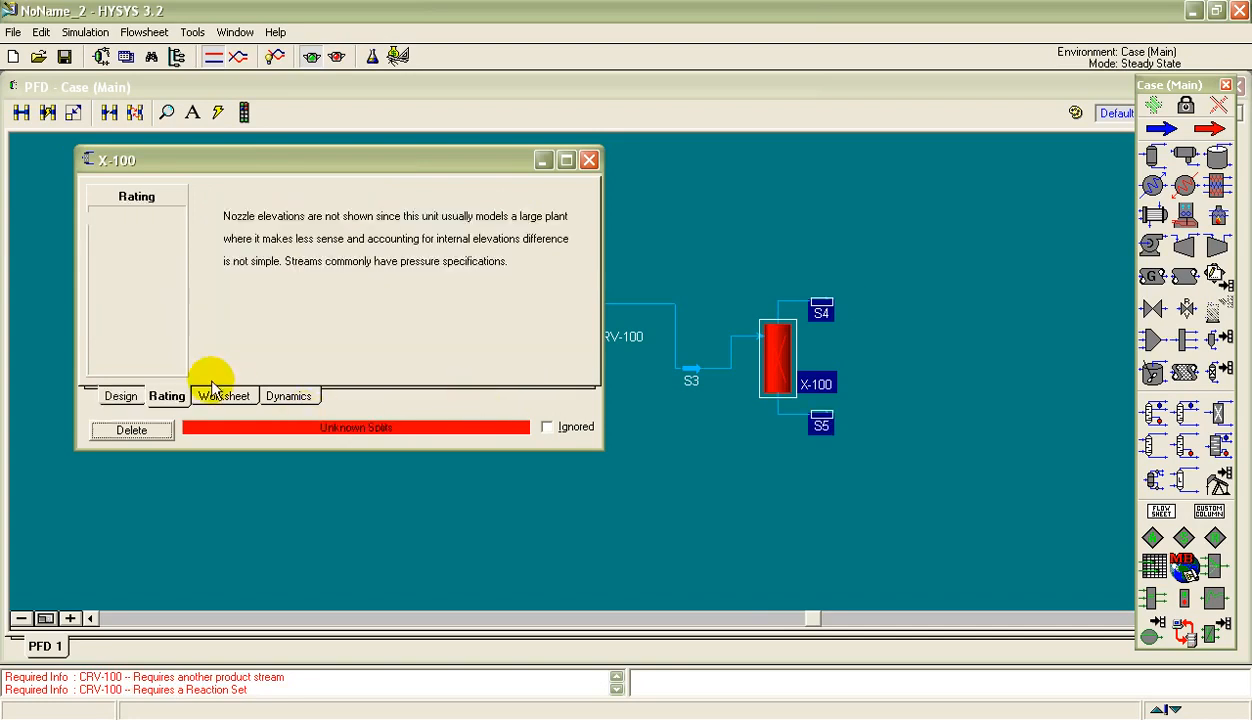
click(121, 397)
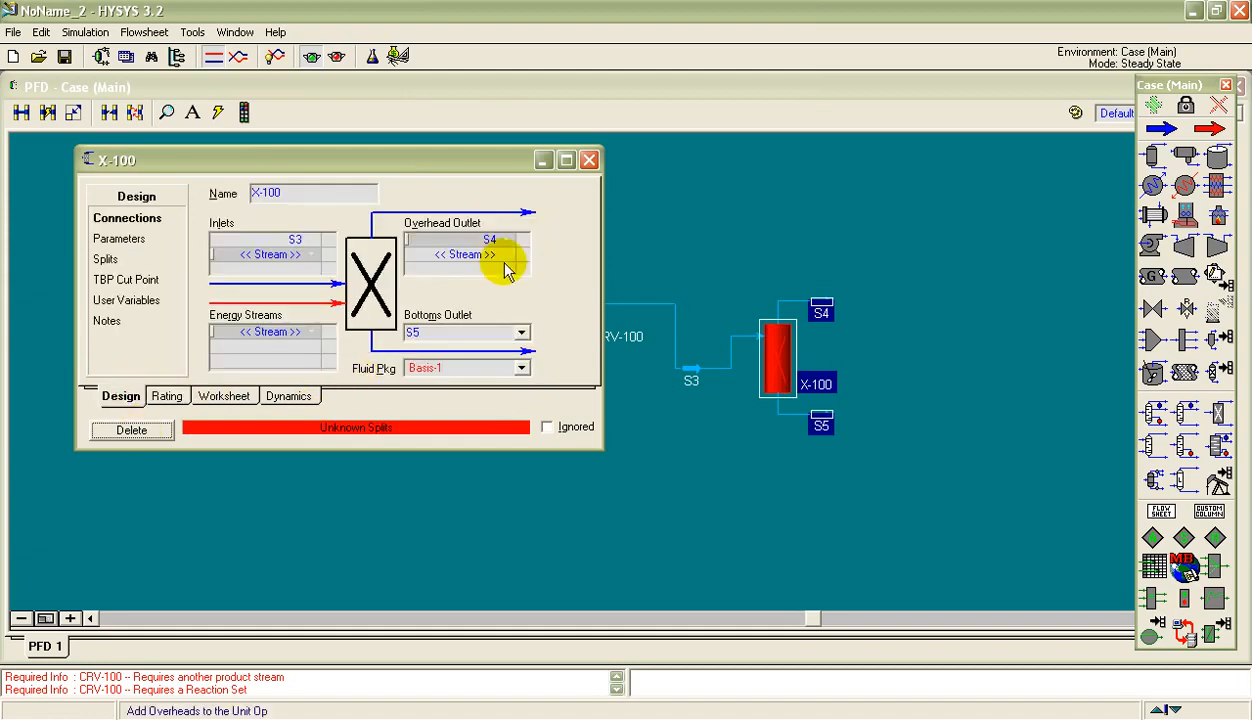
click(590, 162)
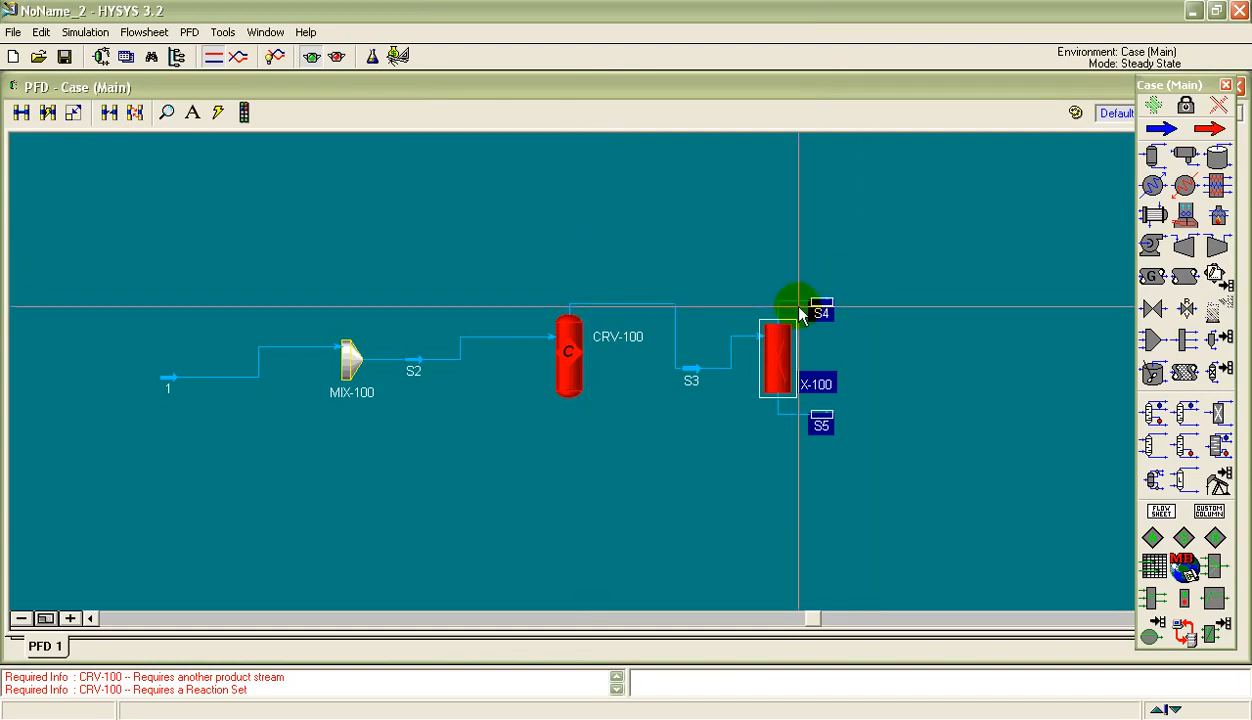
Move stream S4 higher above the component splitter and stream S5 farther to the right of it
drag(827, 300, 797, 238)
drag(816, 408, 857, 409)
click(917, 349)
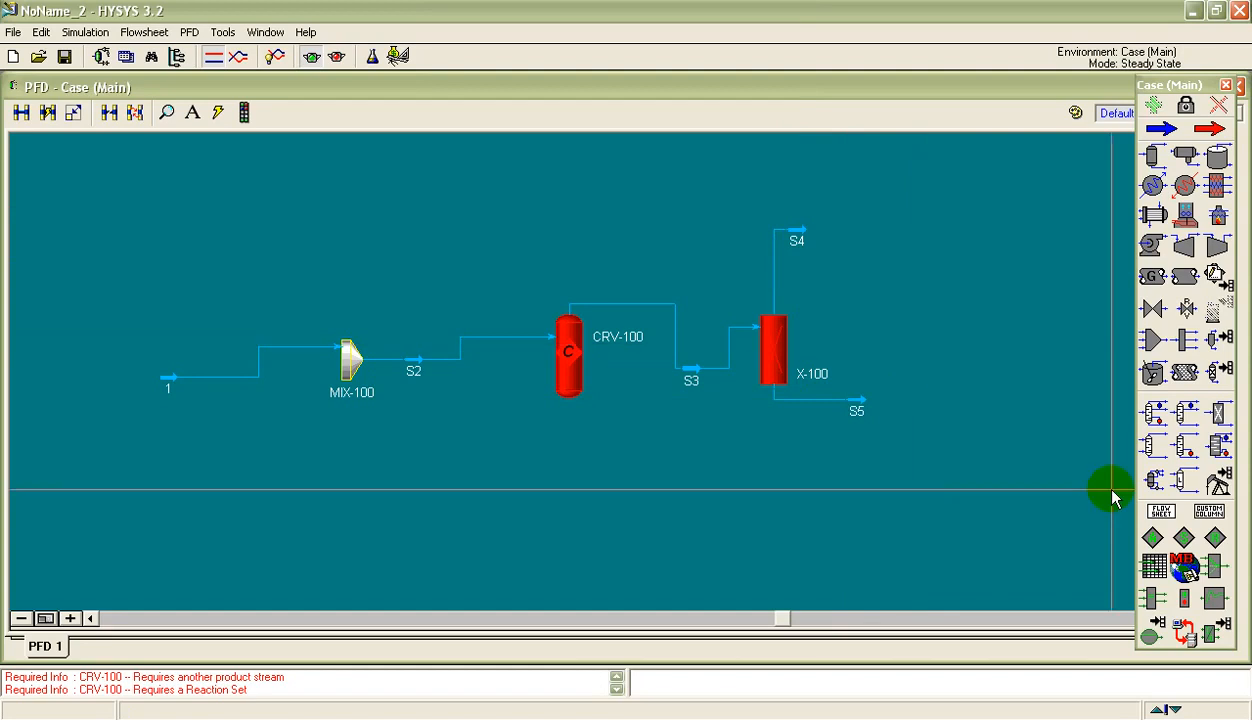
Place a recycle operation above the conversion reactor
click(1217, 539)
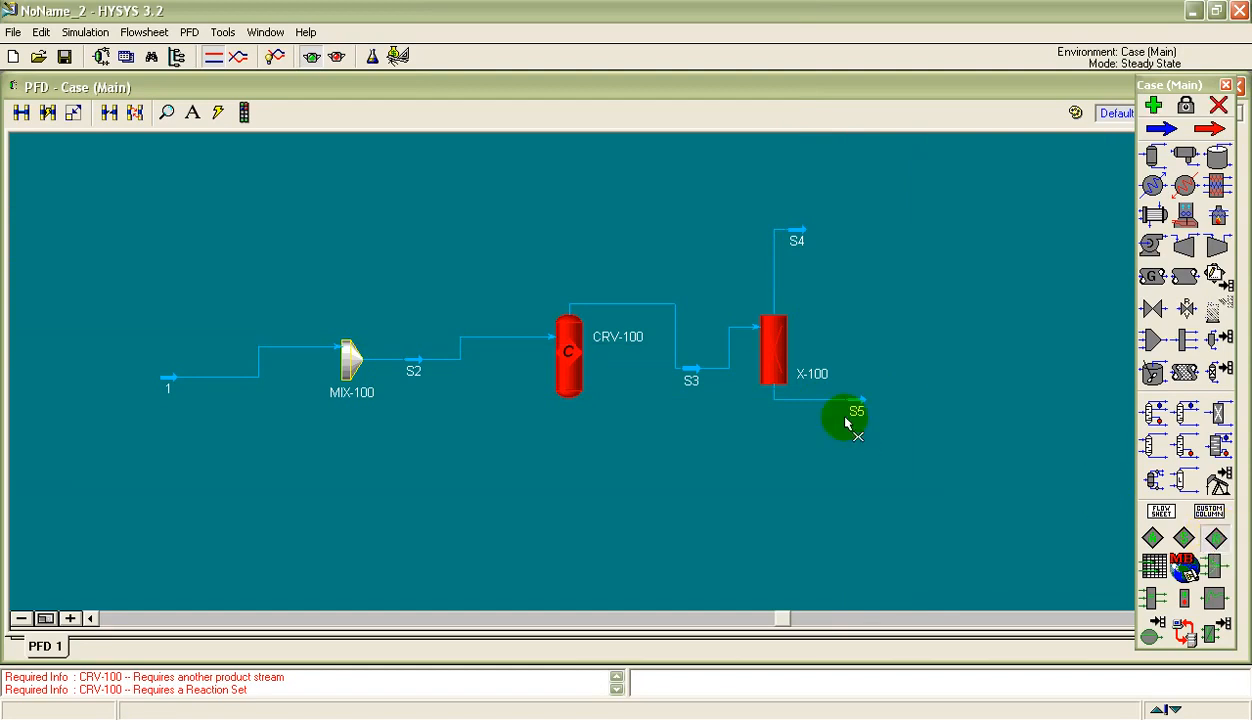
click(548, 242)
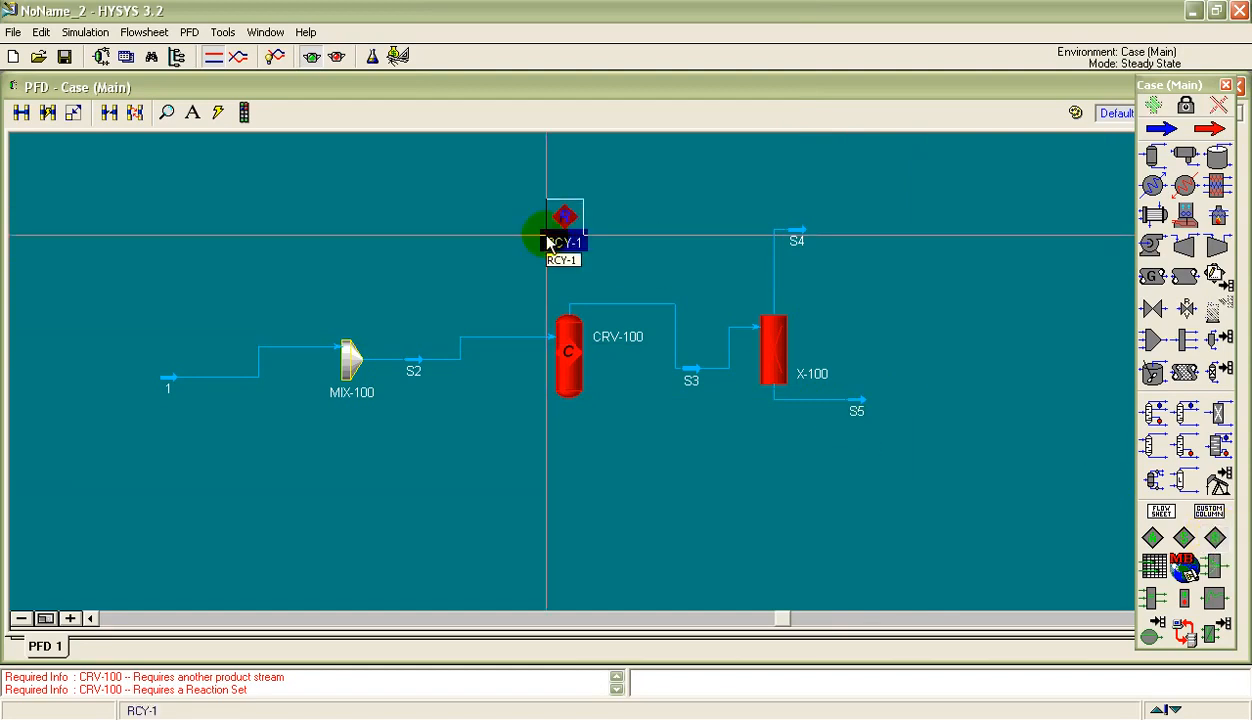
click(685, 237)
Connect S4 as the recycle's inlet and S6 as its outlet, and close the recycle's window
double_click(567, 216)
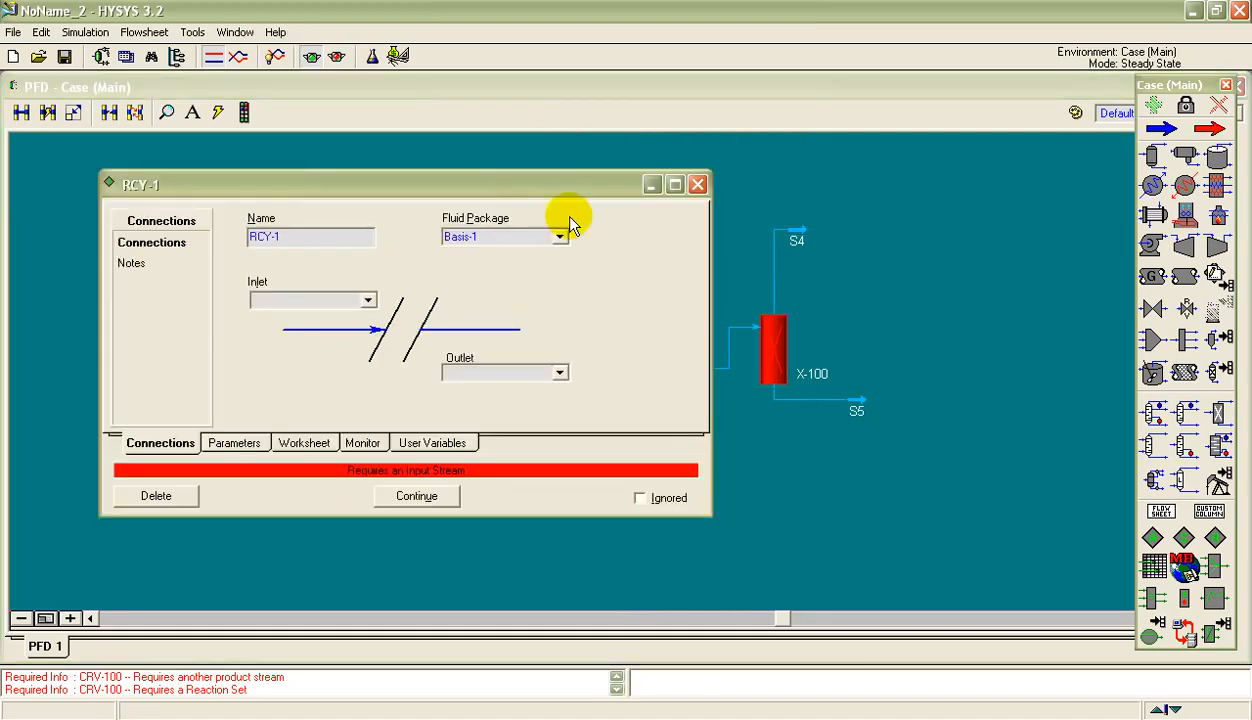
click(368, 302)
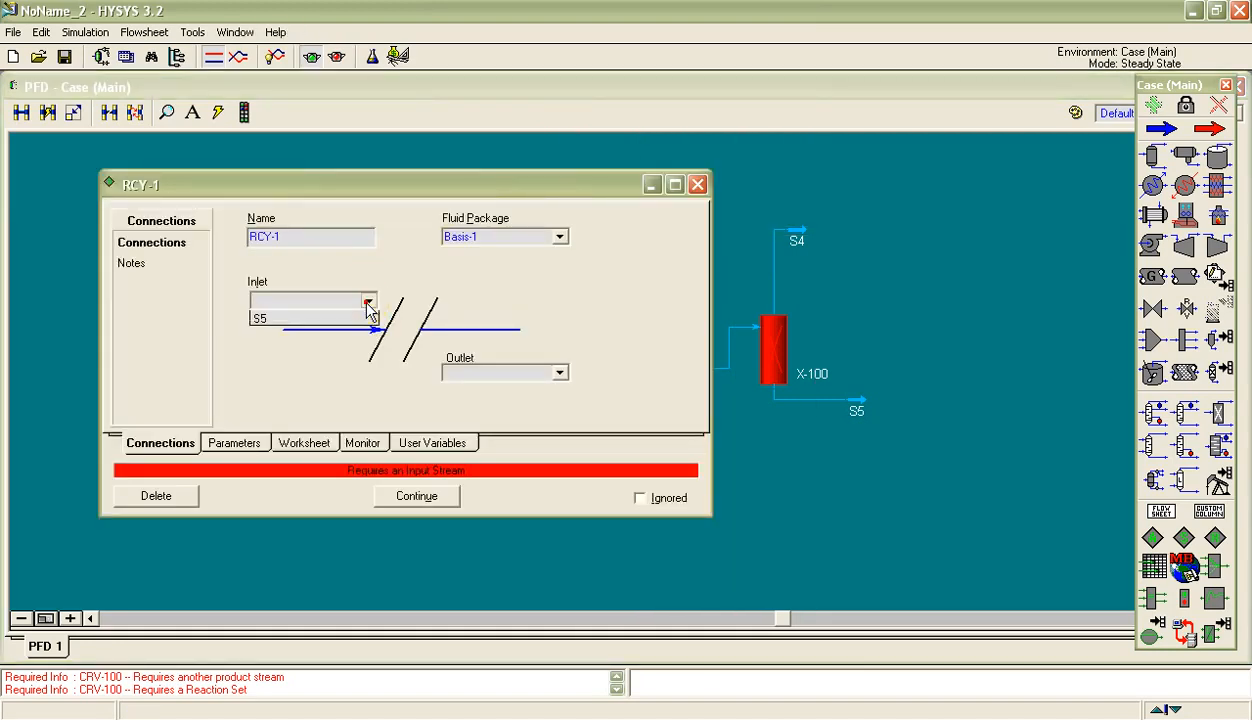
click(288, 318)
click(520, 375)
text(S6)
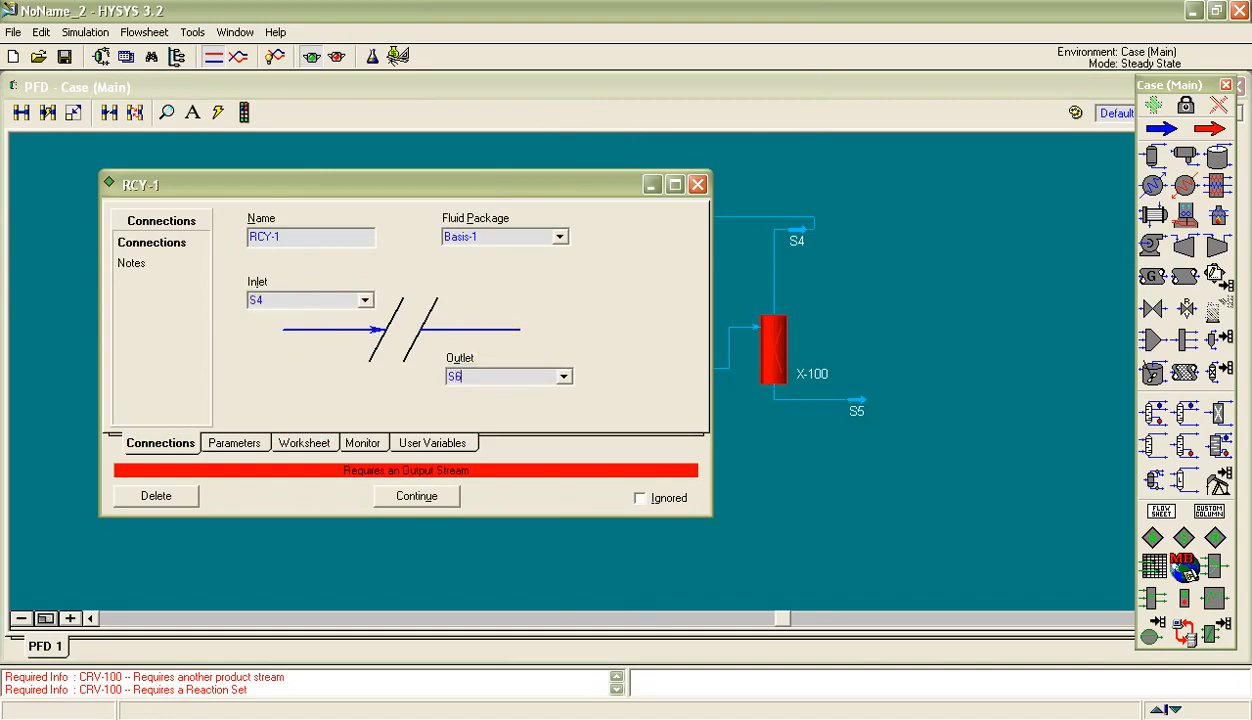
click(610, 336)
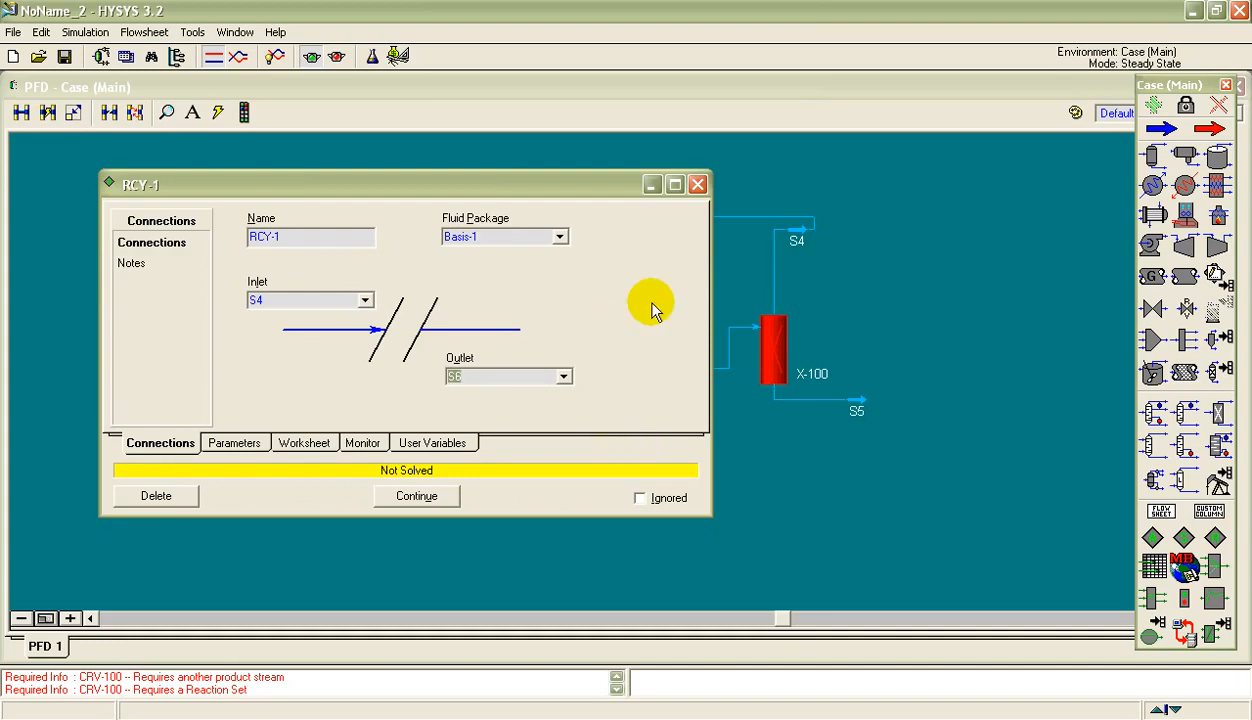
click(697, 184)
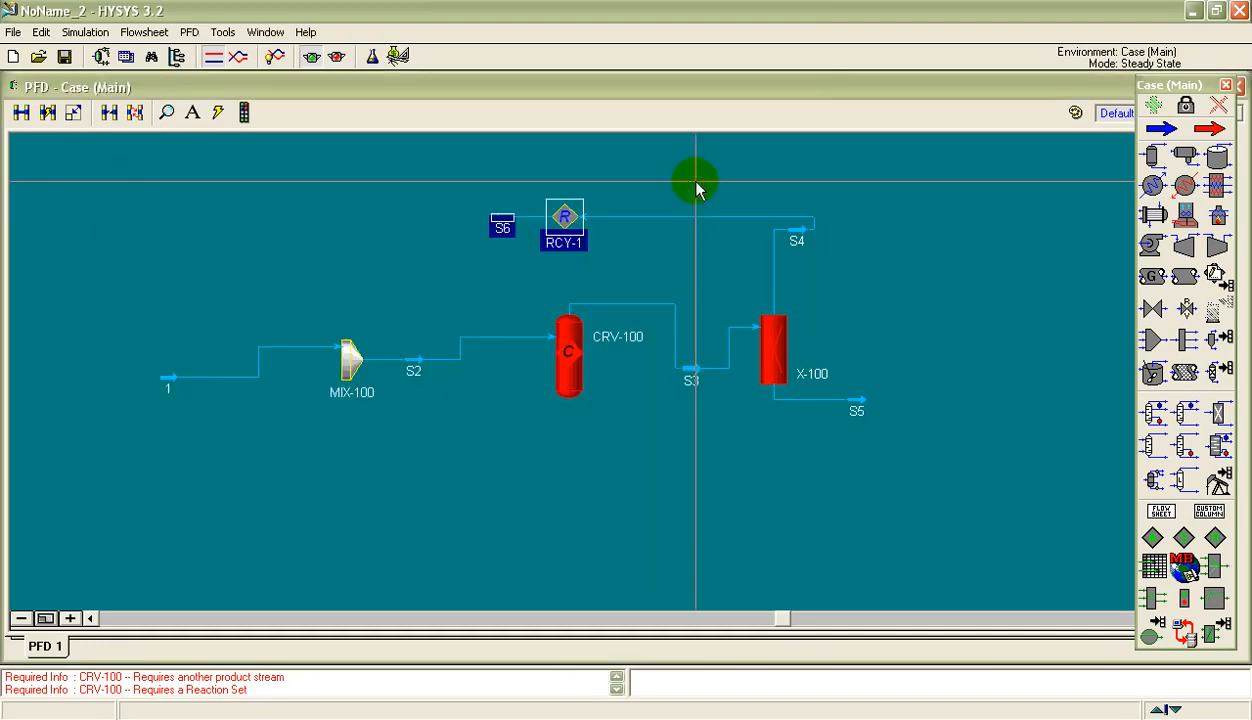
Add the recycle's outlet stream S6 as a second inlet of the mixer
double_click(349, 362)
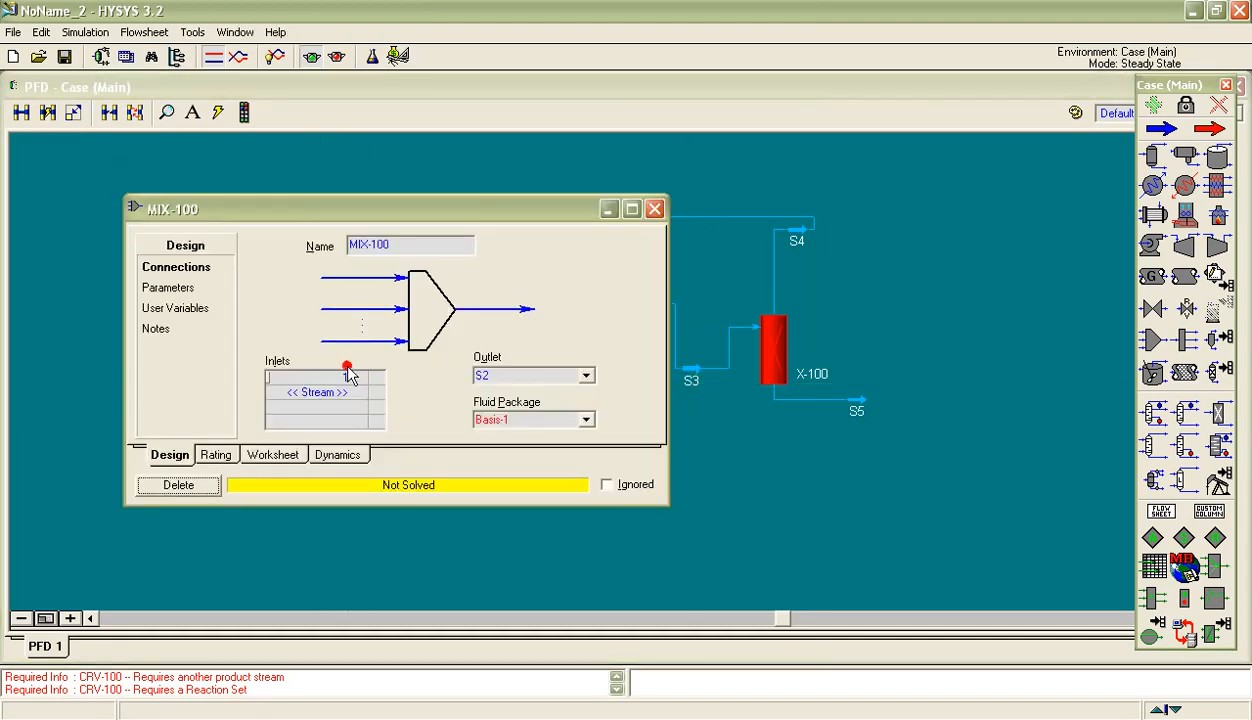
click(355, 392)
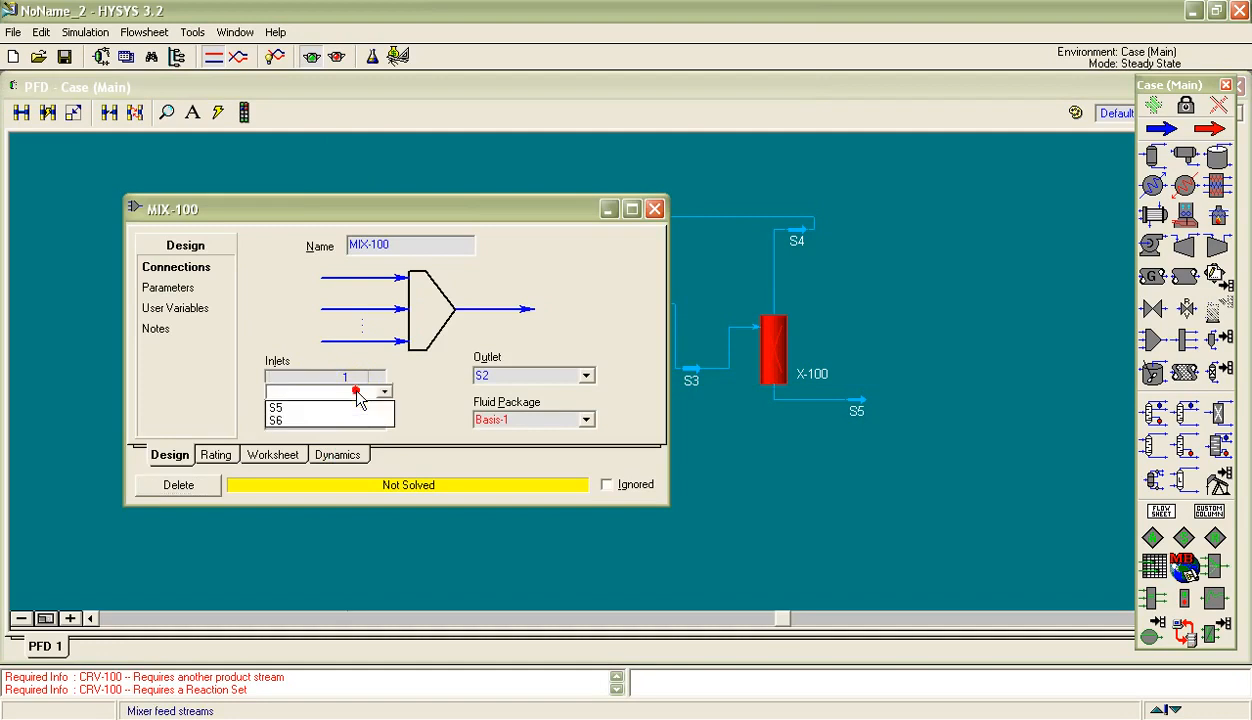
click(290, 421)
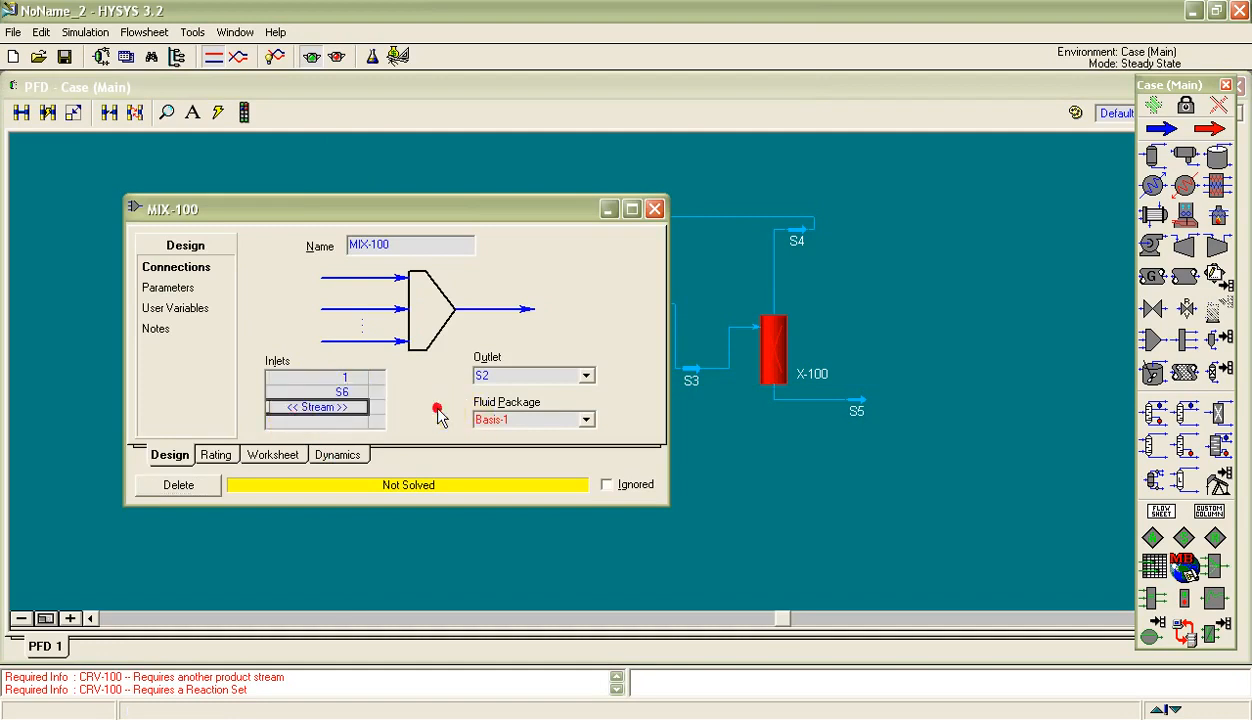
Close the mixer's window and the object palette to leave the flowsheet diagram unobstructed
click(654, 209)
click(500, 540)
click(500, 540)
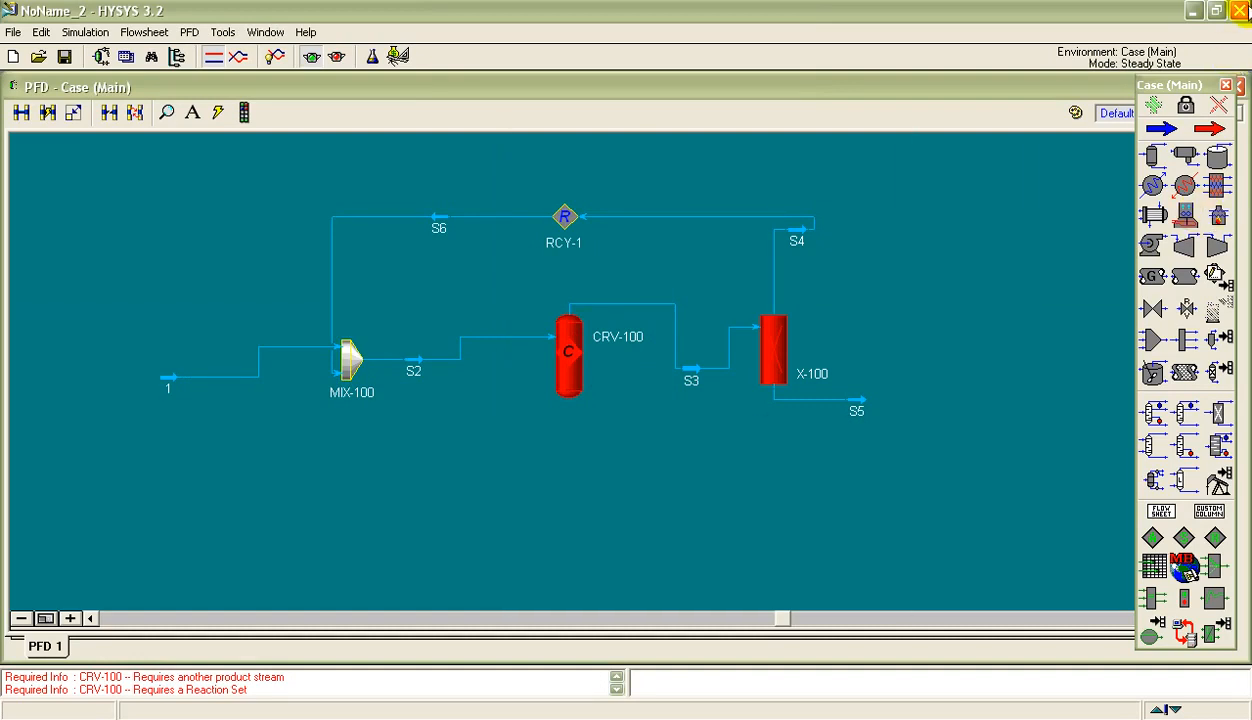
click(1226, 85)
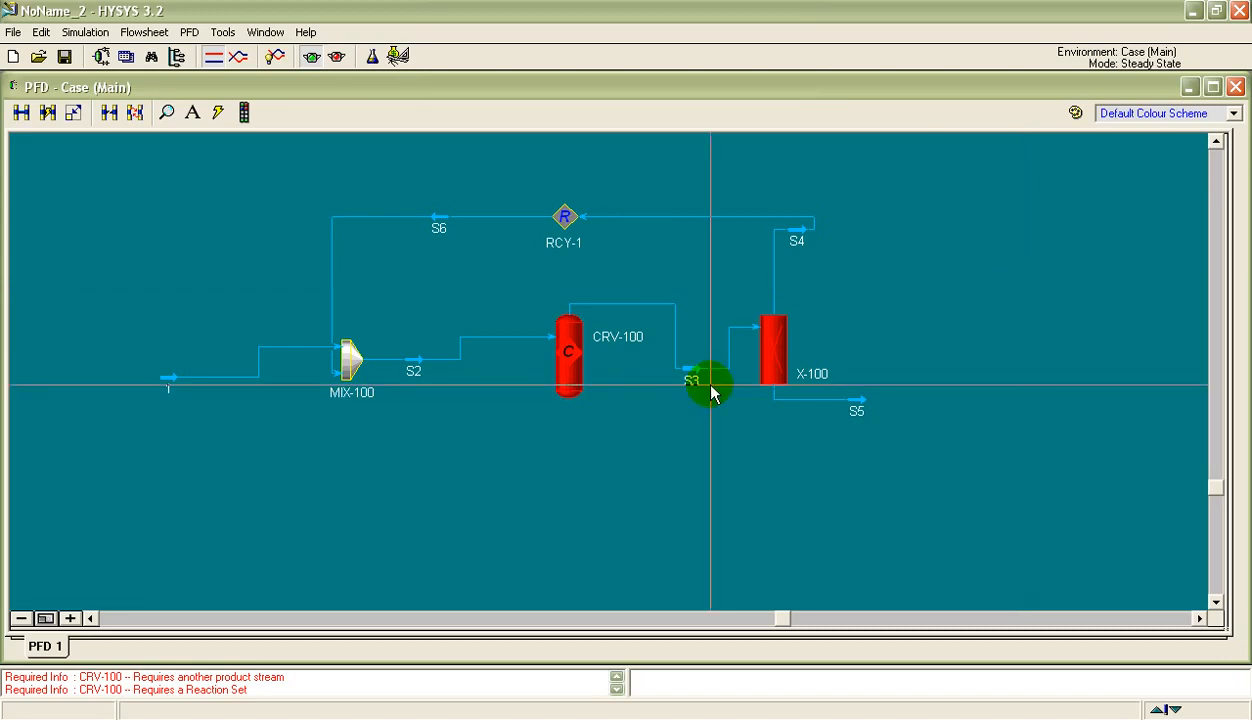
mouse_move(420, 375)
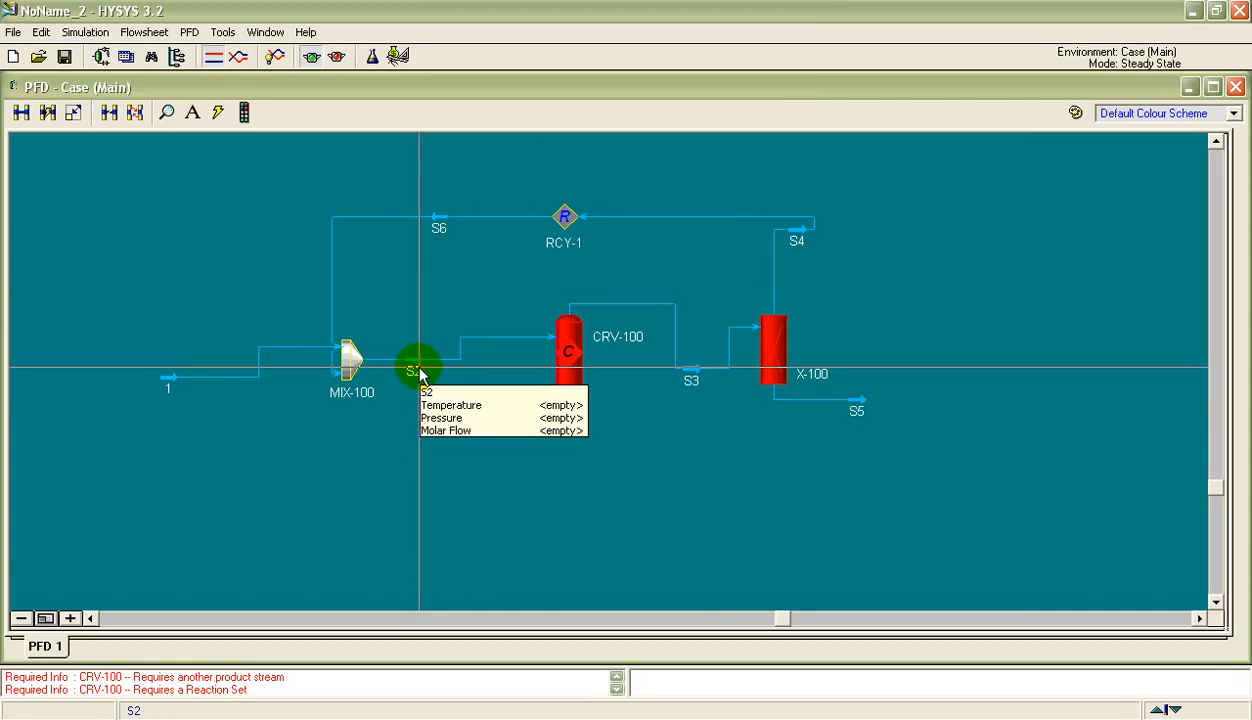
right_click(420, 375)
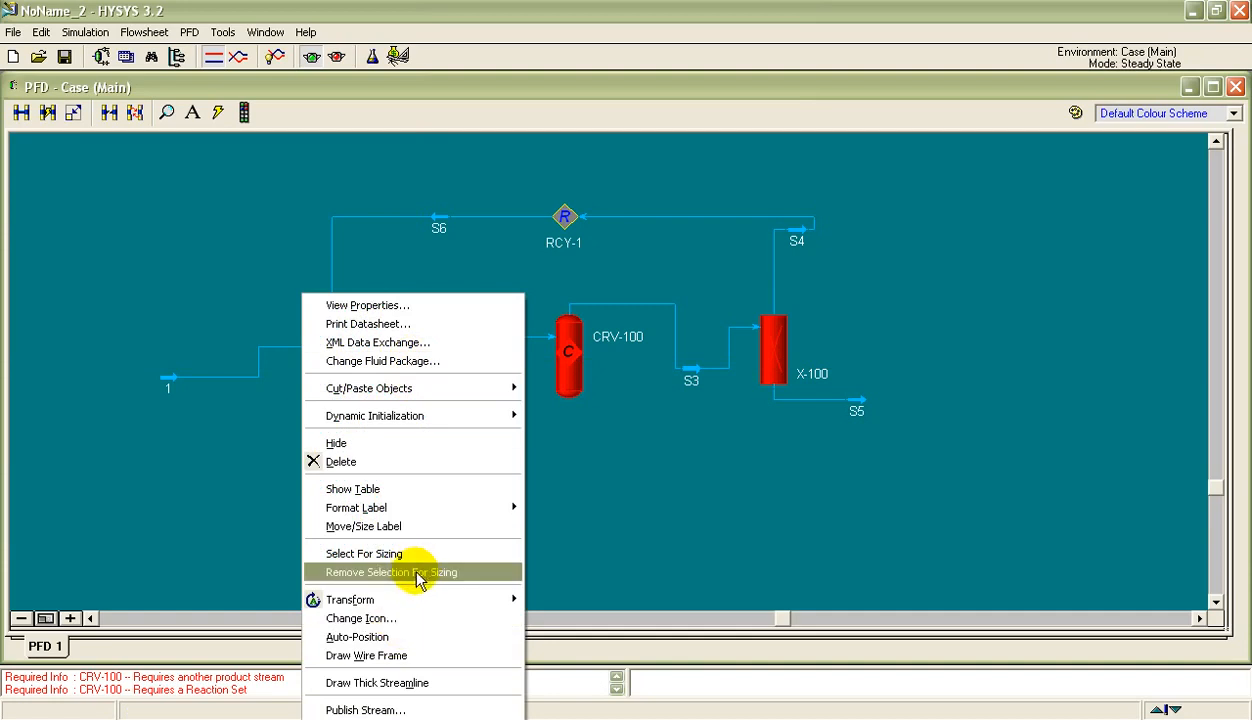
click(687, 494)
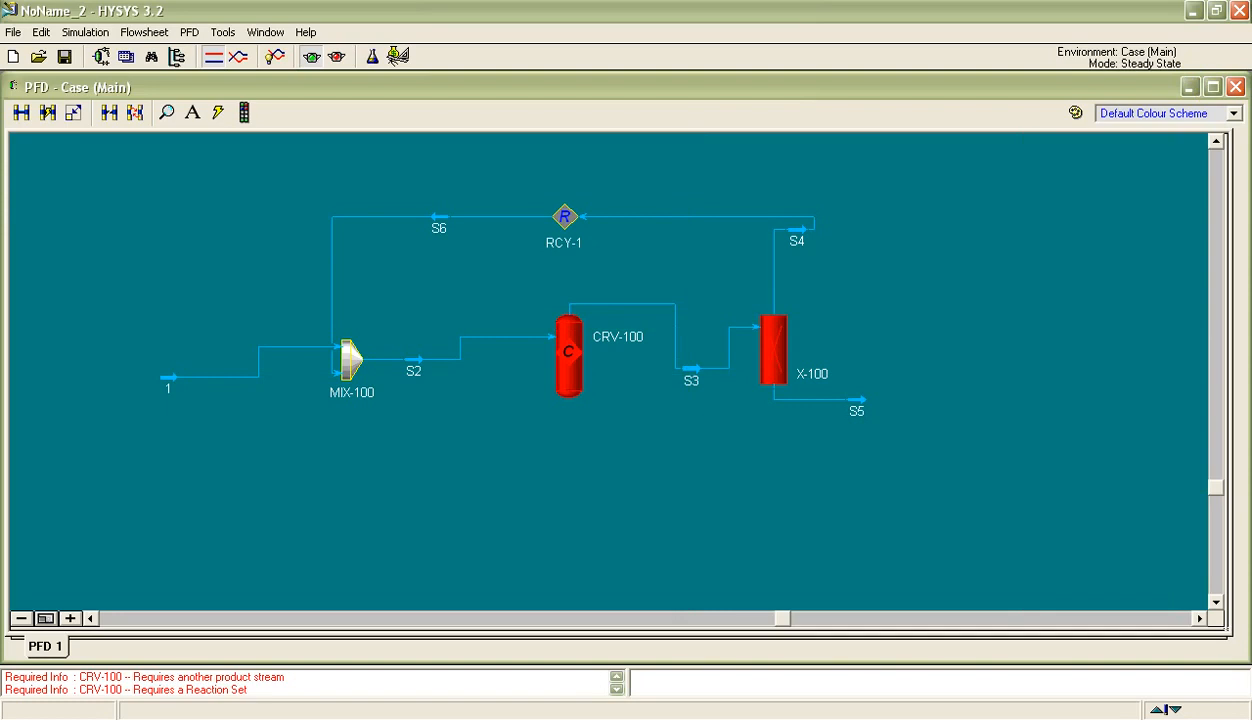
key(alt+Tab)
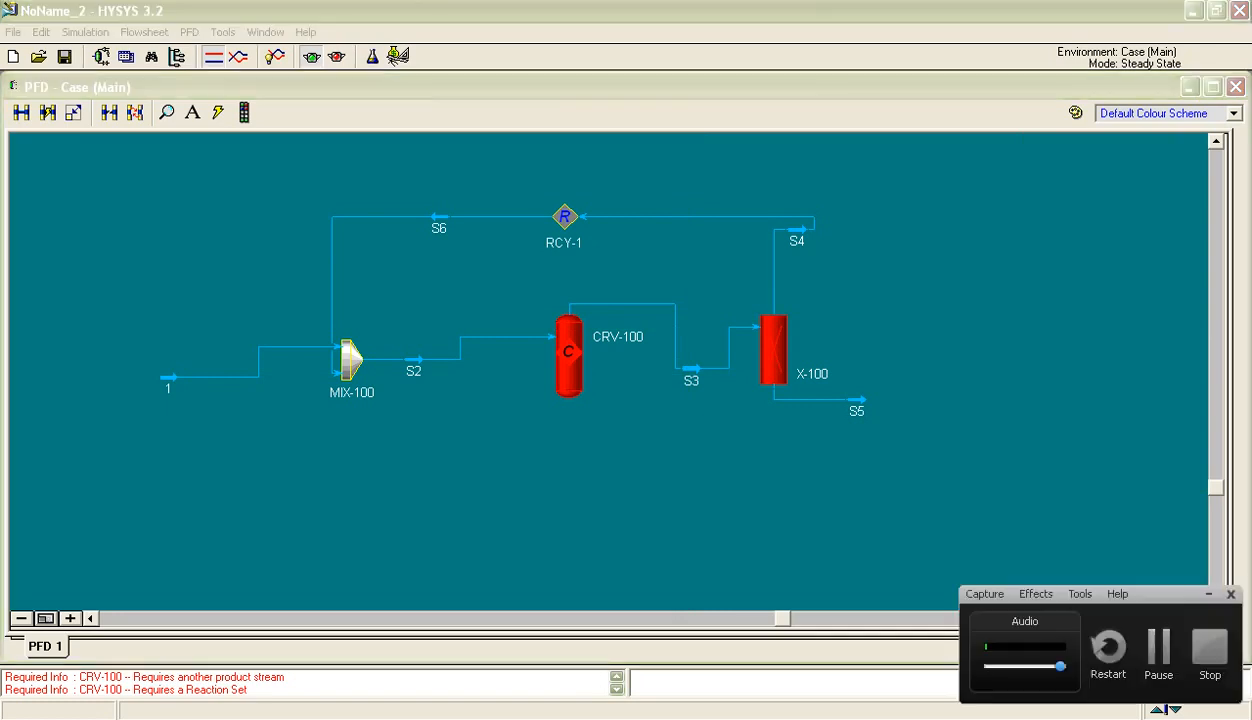